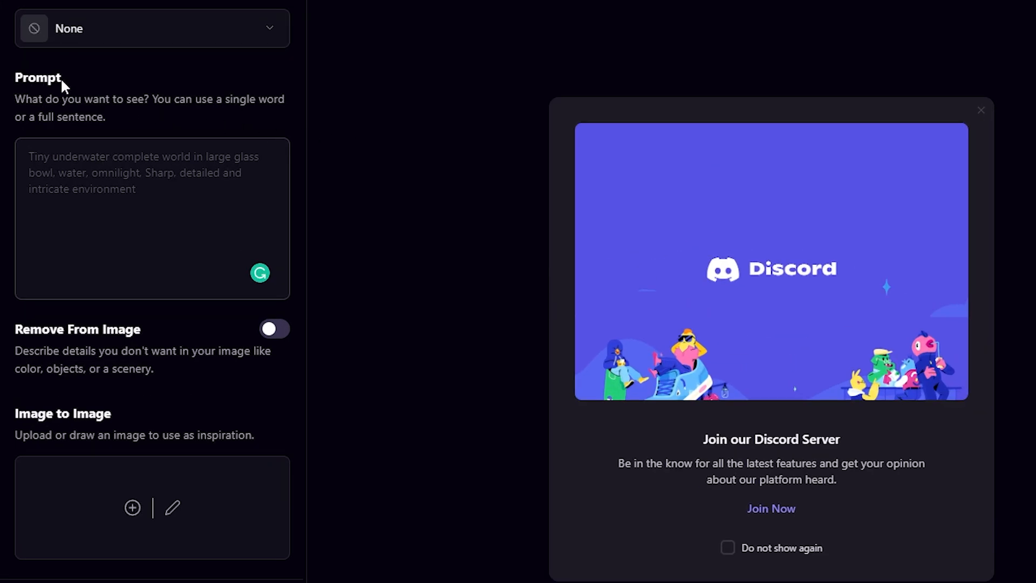
Generate an image from the prompt "a cute cat sleeping in the kitchen" with 512 × 768 dimensions.
type("a cute cat sleeping in the kitchen")
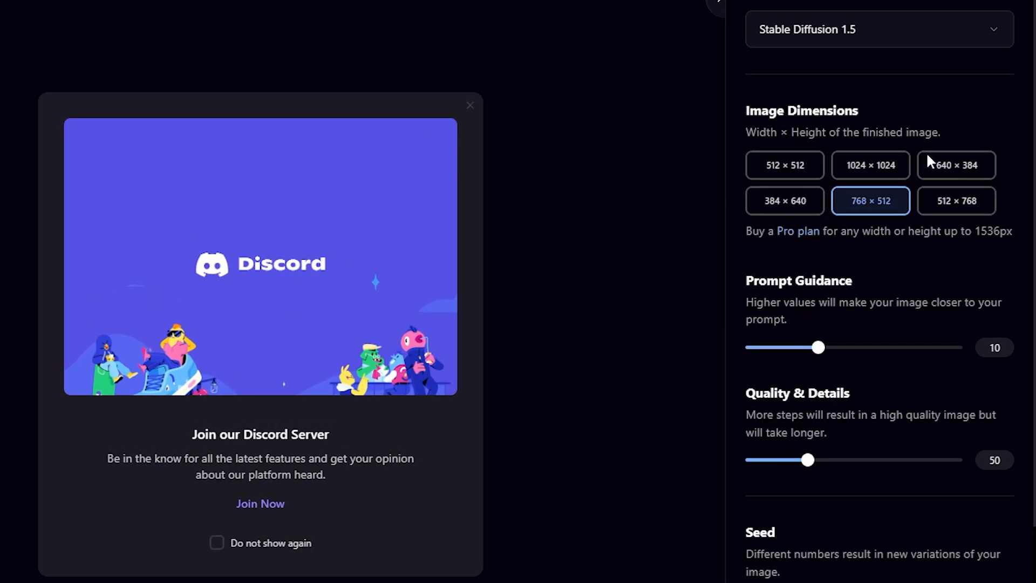
left_click(958, 208)
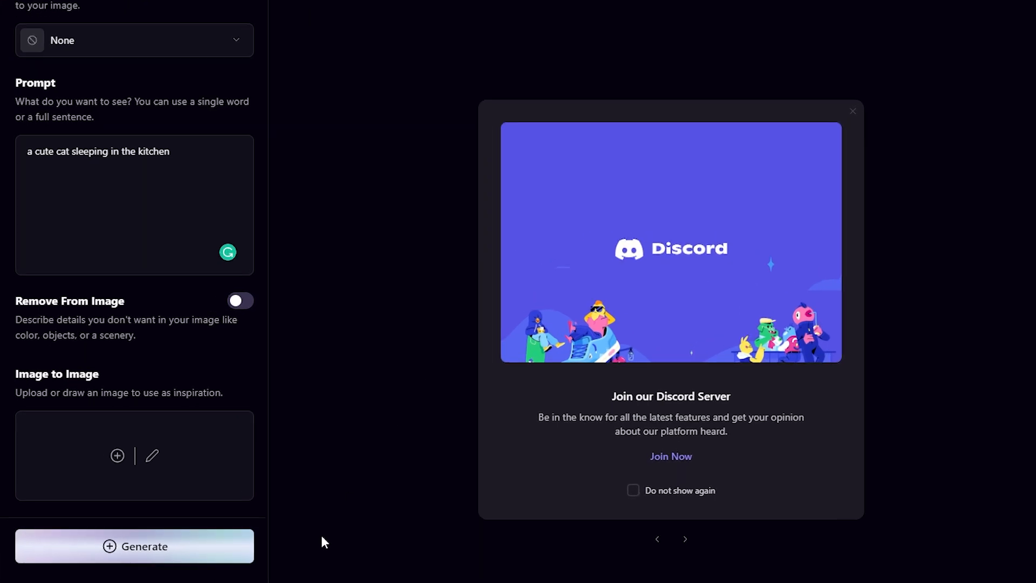
left_click(143, 553)
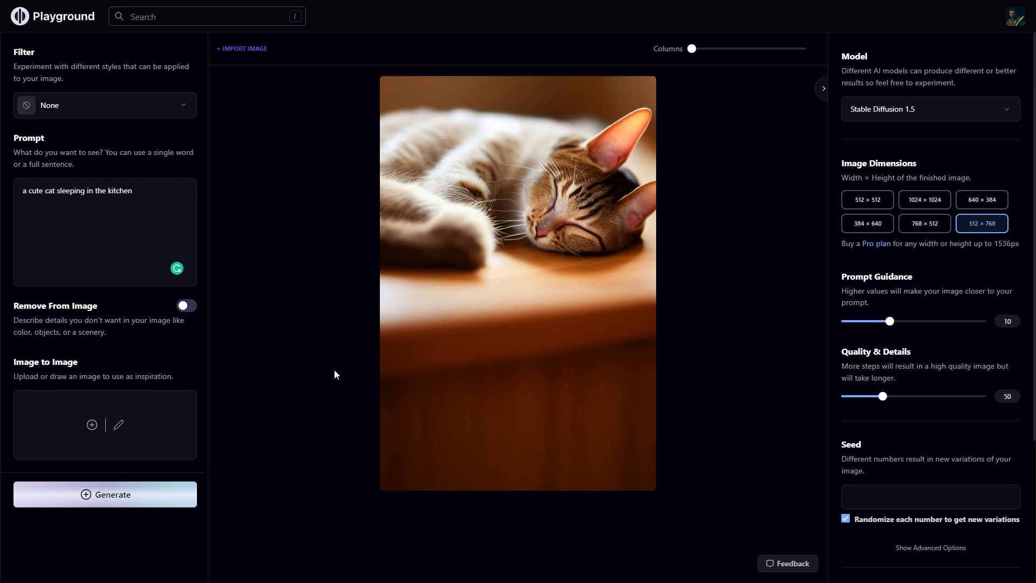
Replace the prompt with "keluarga bahagia sedang berjalan di taman" and generate an image.
left_click(136, 192)
left_click_drag(135, 193, 22, 198)
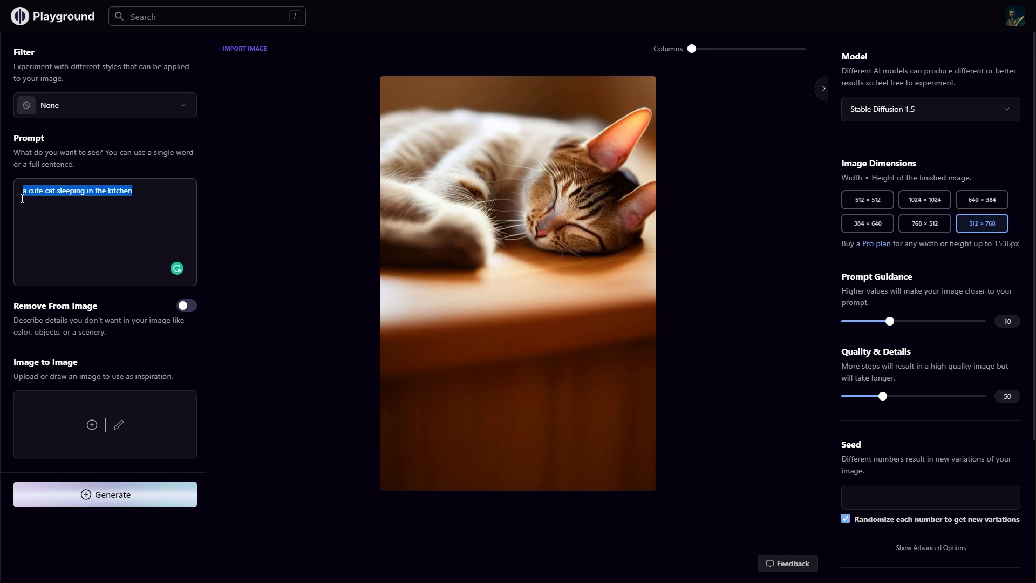
type("keluarga bahagia sedang berjalan di taman")
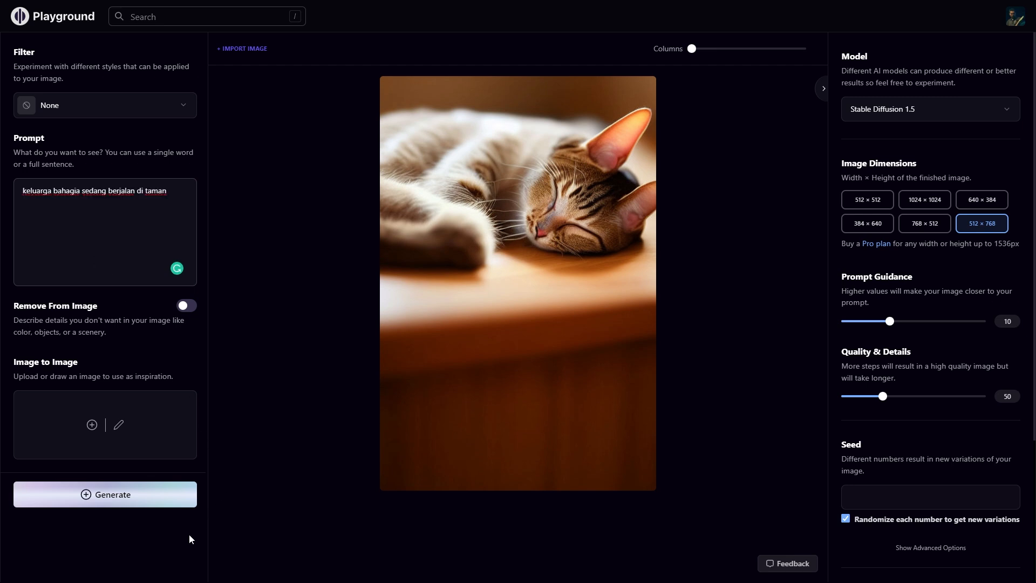
left_click(130, 496)
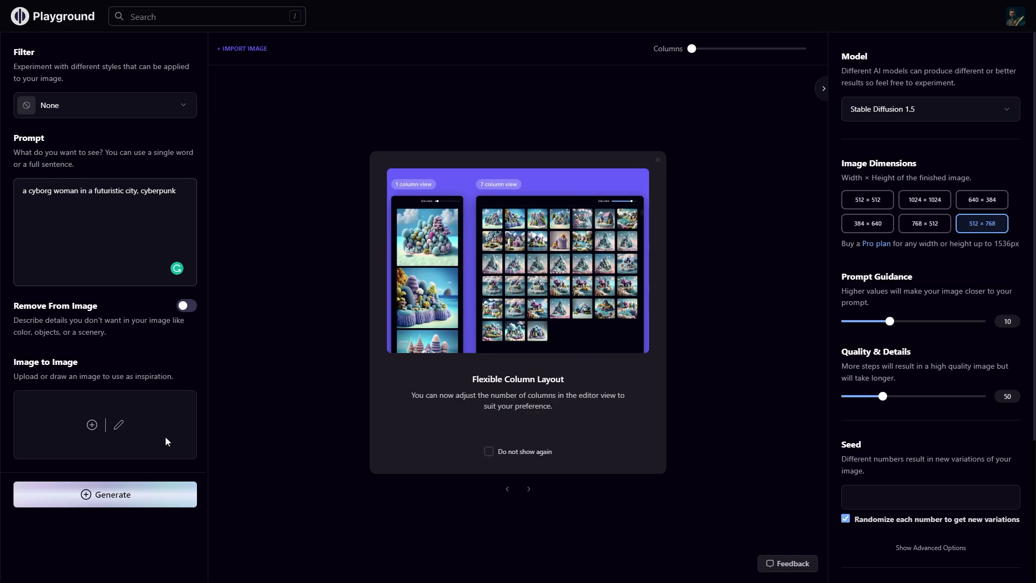
Generate the cyborg woman image, then generate it again with "half" inserted before "cyborg" in the prompt.
left_click(162, 494)
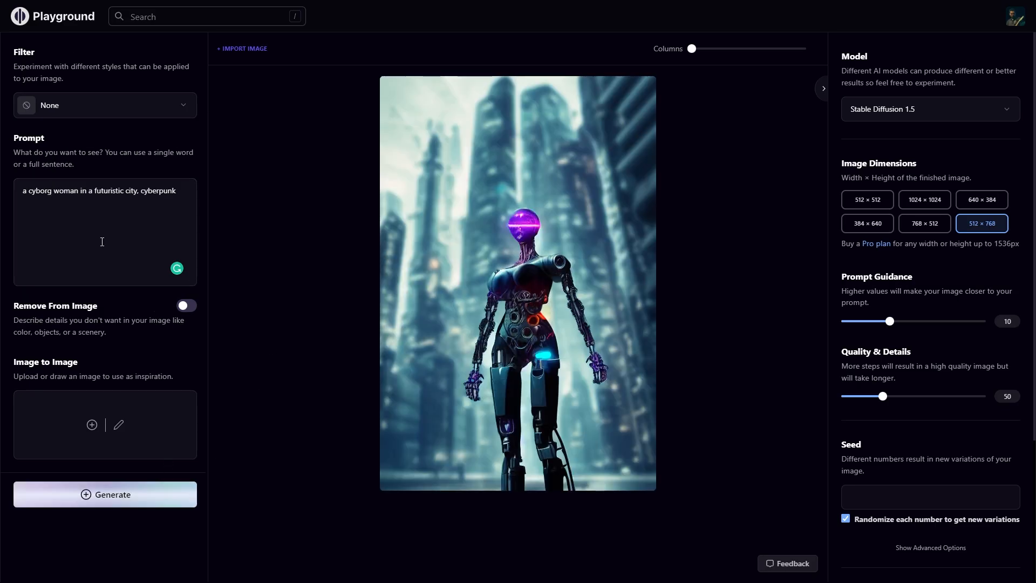
left_click(29, 190)
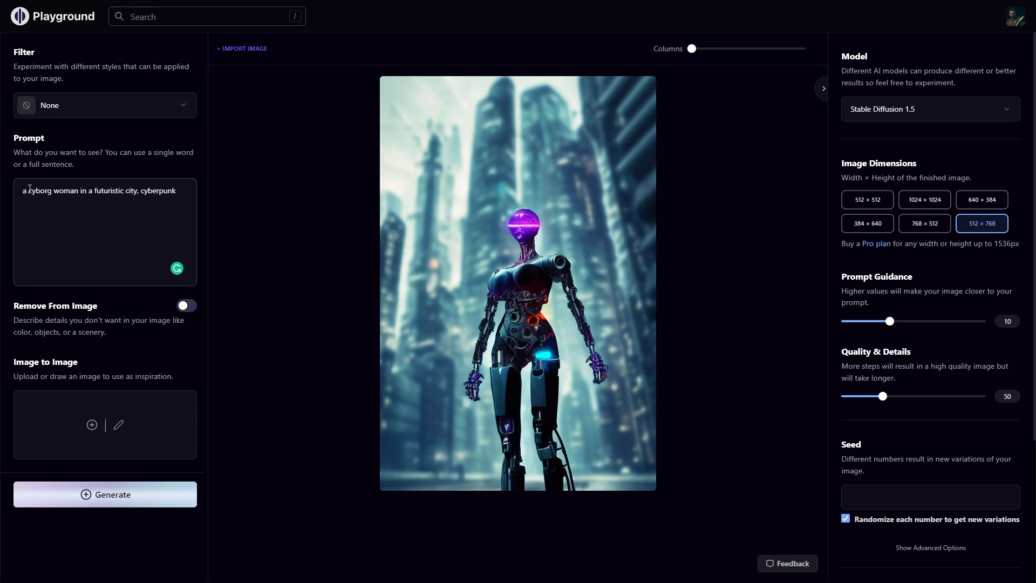
type("half")
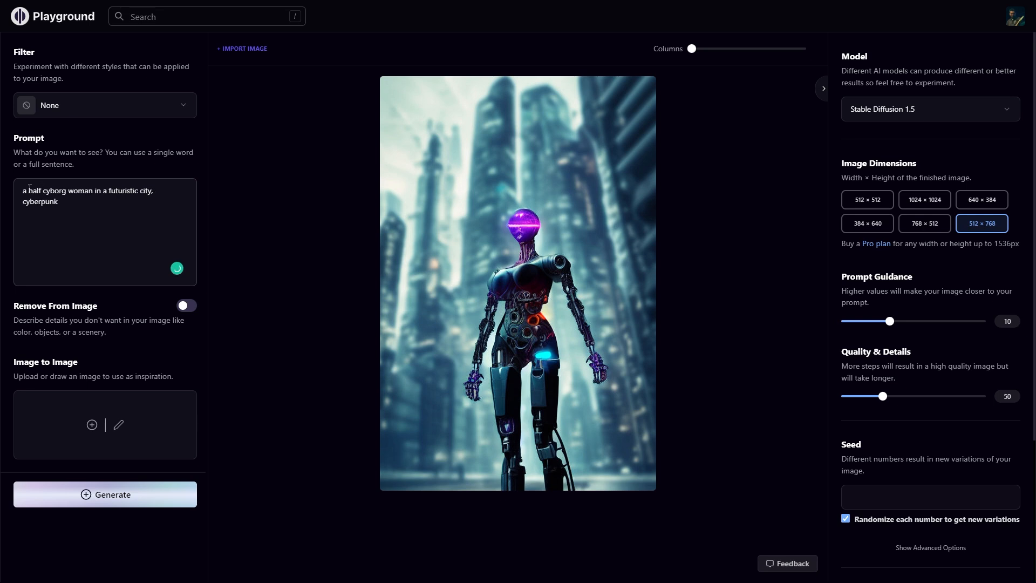
left_click(134, 502)
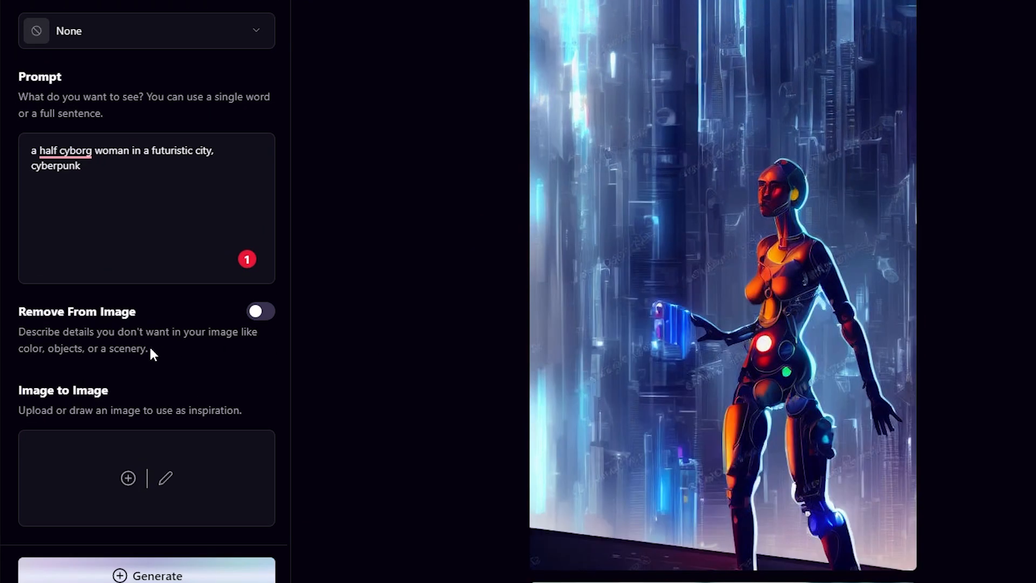
Turn on Remove From Image and fill it with the exclusion list starting "ugly, duplicate, morbid, mutilated, out of frame, extra fingers".
left_click(125, 348)
left_click(88, 389)
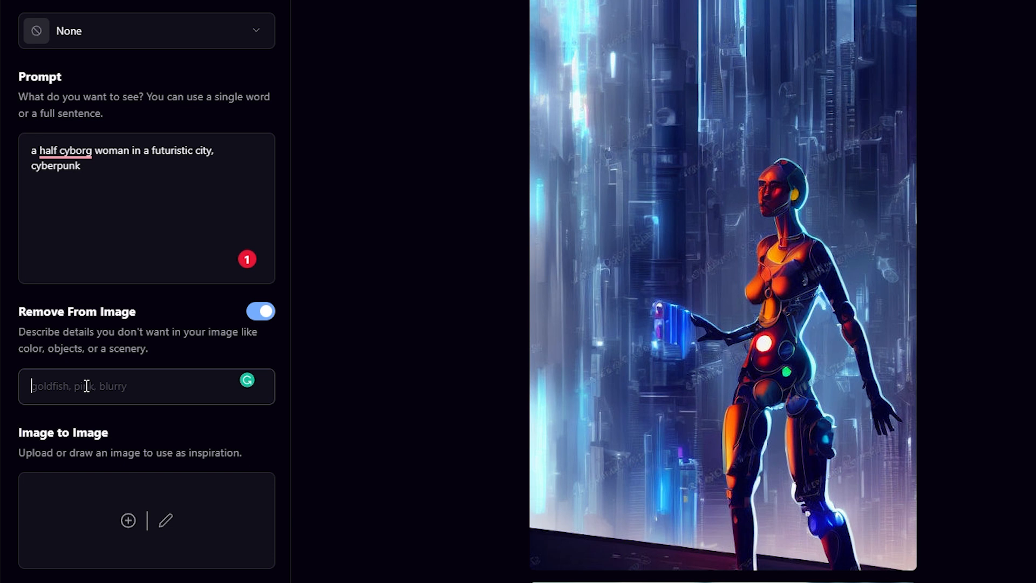
type("blurry, deformed,")
left_click_drag(145, 394, 2, 385)
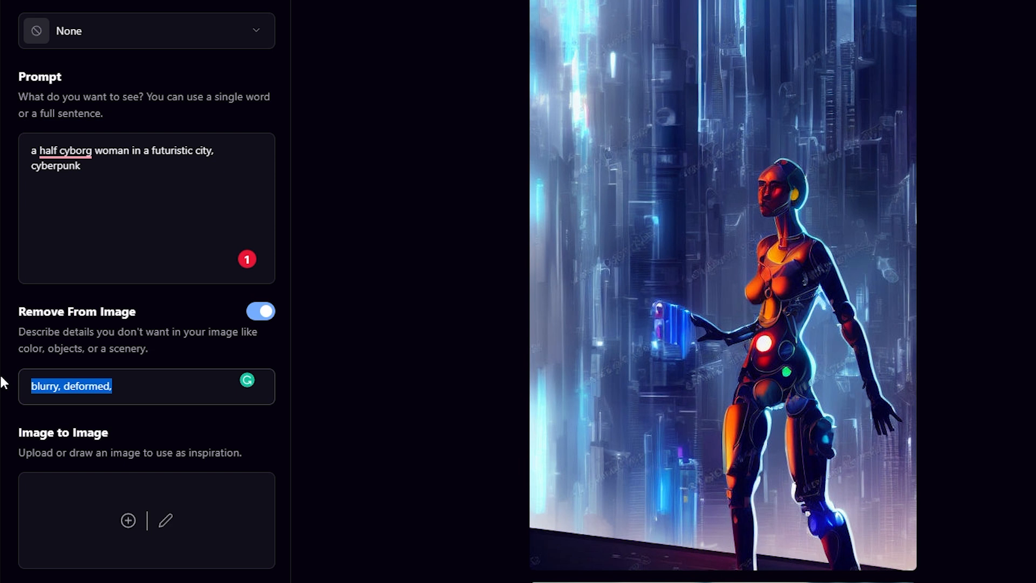
type("ugly, duplicate, morbid, mutilated, out of frame, extra fingers, mutated, hands, poorly drawn hands, poorly drawn face, mutation, deformed, ugly, blurry, bad anatomy, bad proportions, extra limbs, cloned face, disfigured, out of frame, ugly, extra limbs, bad anatomy, gross proportions, malformed limbs, missing arms, missing legs, extra arms, extra legs, mutated hands, fused fingers, too many fingers, long neck, text, watermark")
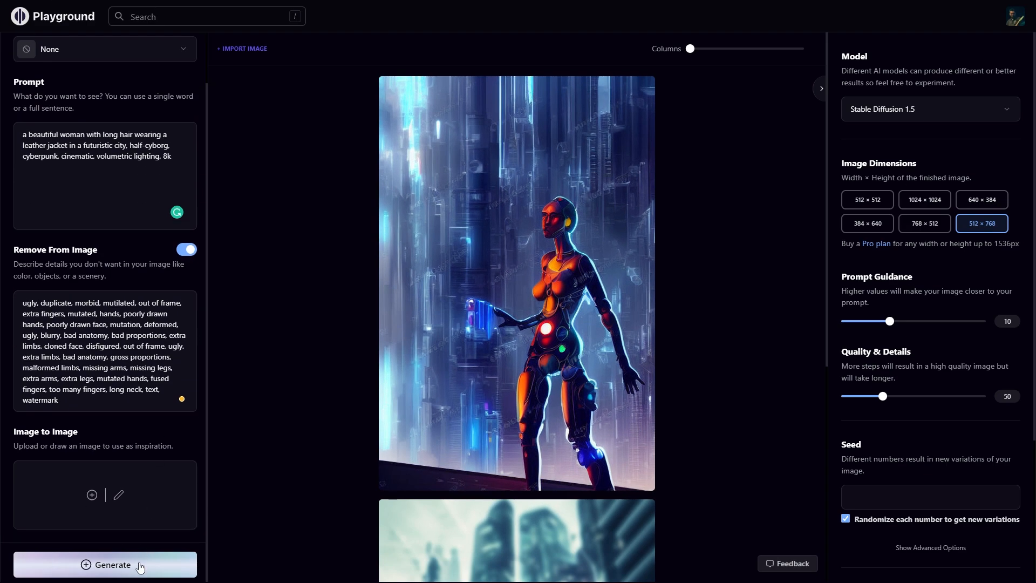
Generate the image of the long-haired woman in a leather jacket and compare it with the earlier results.
left_click(137, 562)
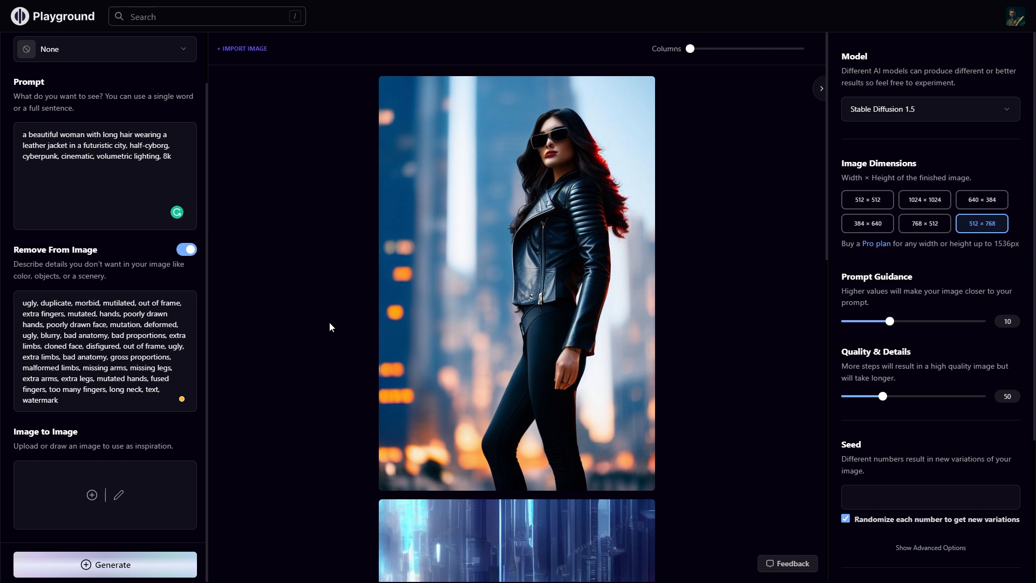
scroll(329, 322, "down", 7)
scroll(329, 324, "up", 7)
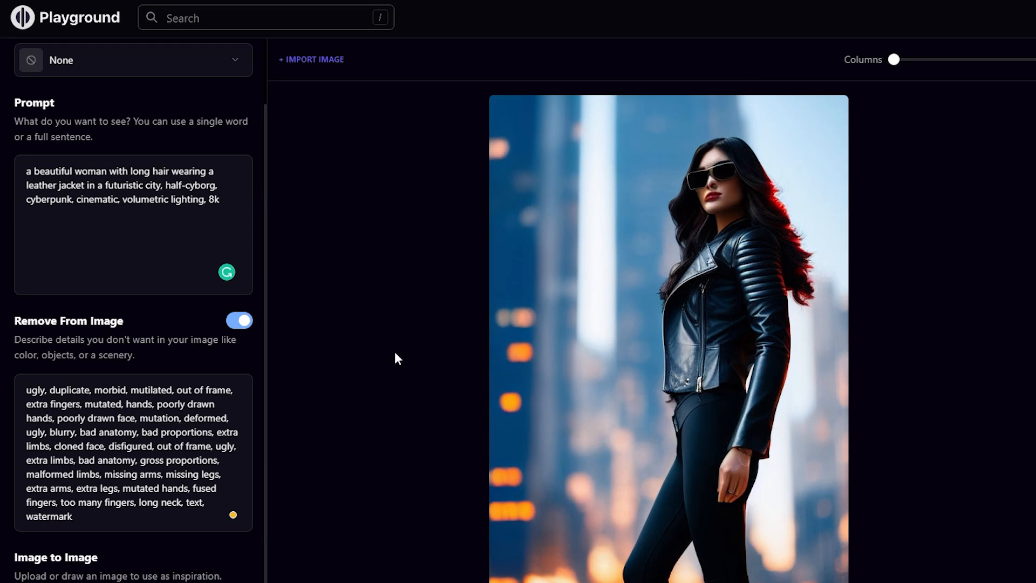
Apply the Lush illumination filter and generate the leather-jacket woman image with it.
left_click(241, 70)
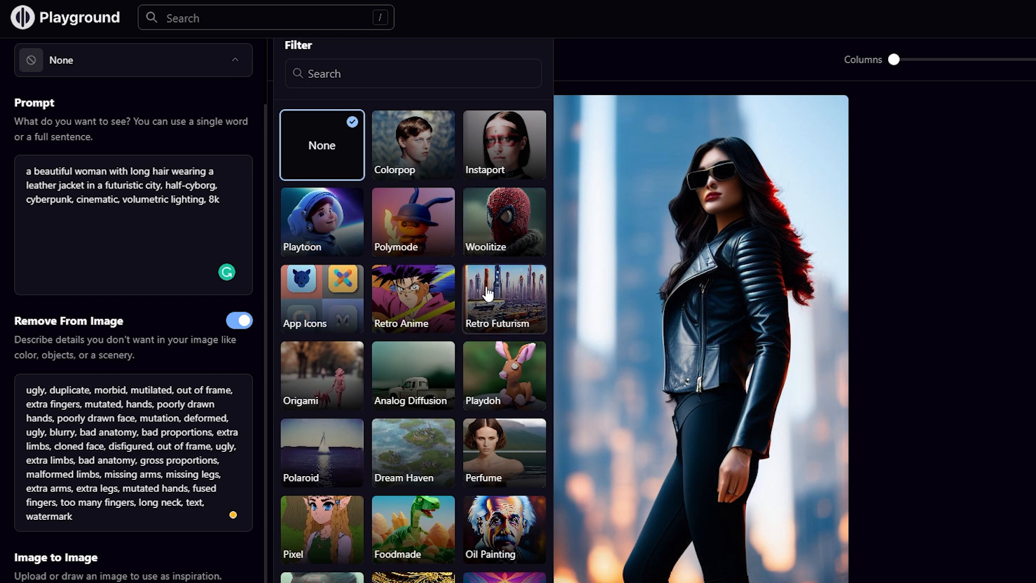
scroll(419, 268, "down", 3)
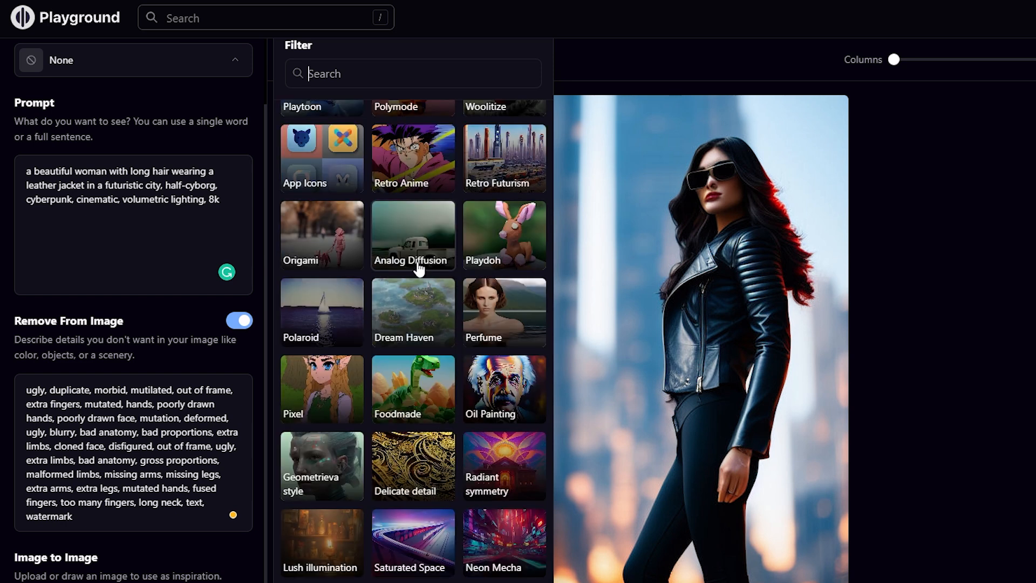
scroll(418, 269, "down", 3)
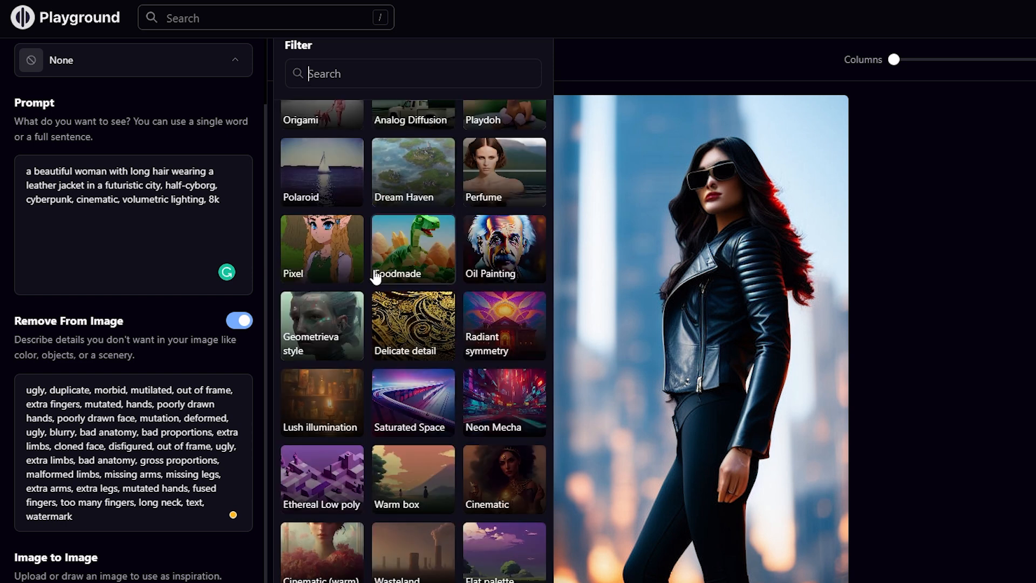
left_click(308, 399)
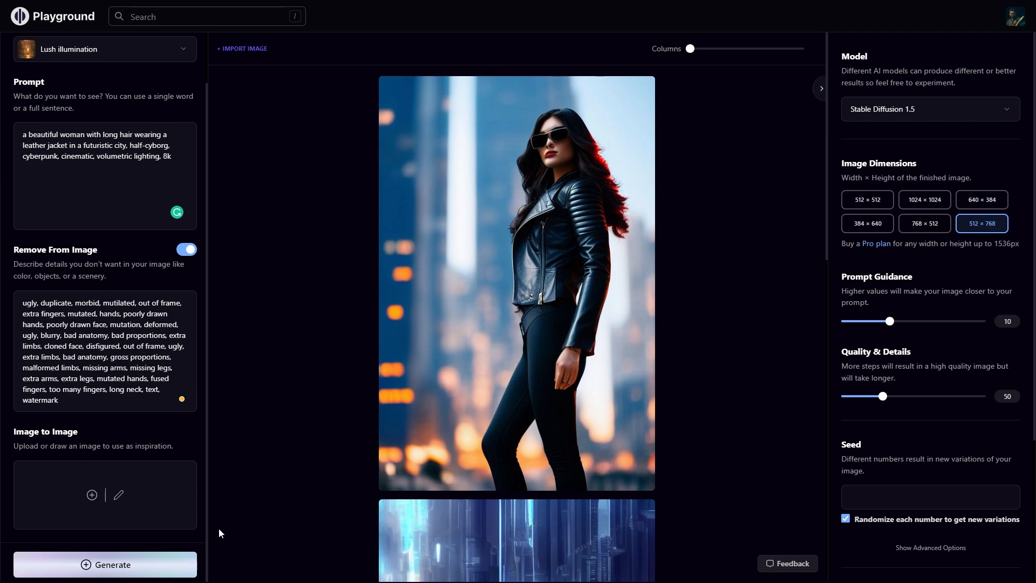
left_click(154, 564)
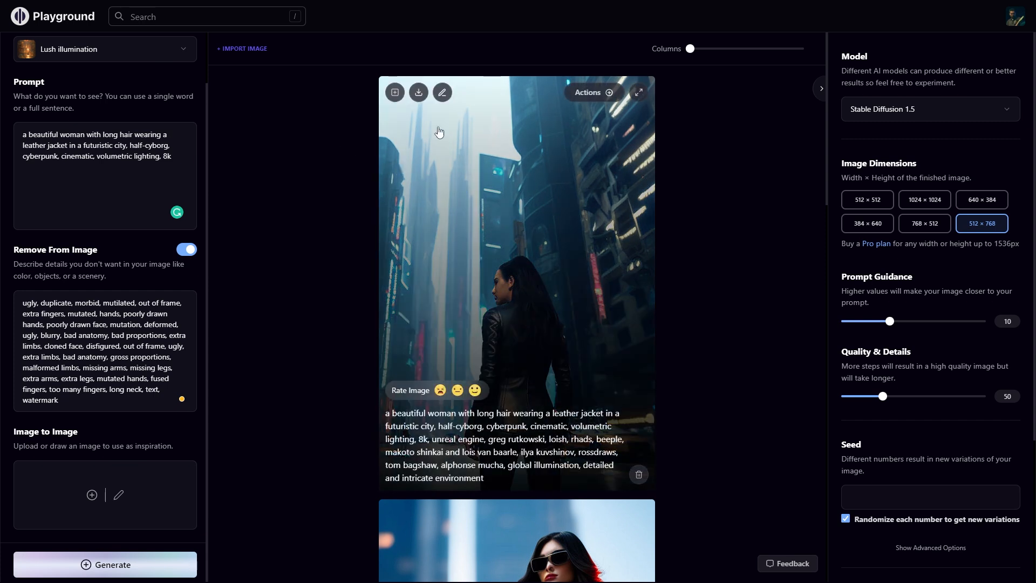
left_click(147, 49)
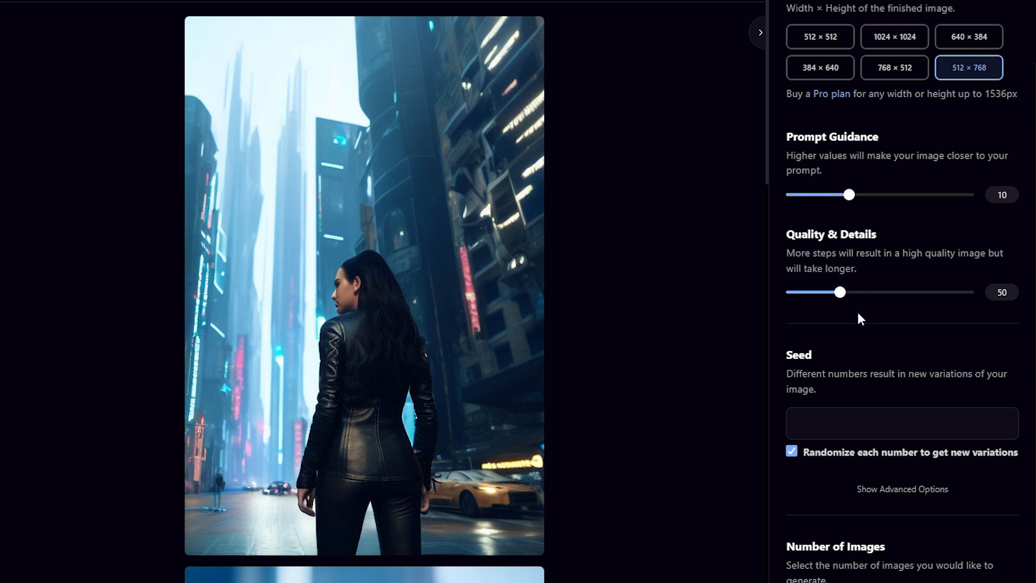
Generate the image with Prompt Guidance set to 12 and the sampler set to pndm (plms).
left_click(860, 195)
scroll(854, 227, "down", 2)
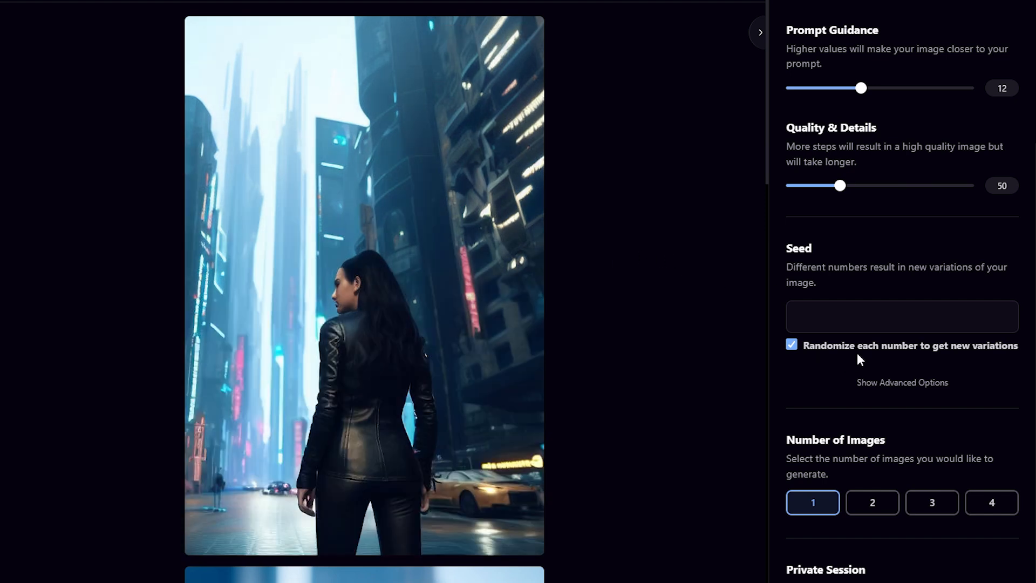
left_click(912, 383)
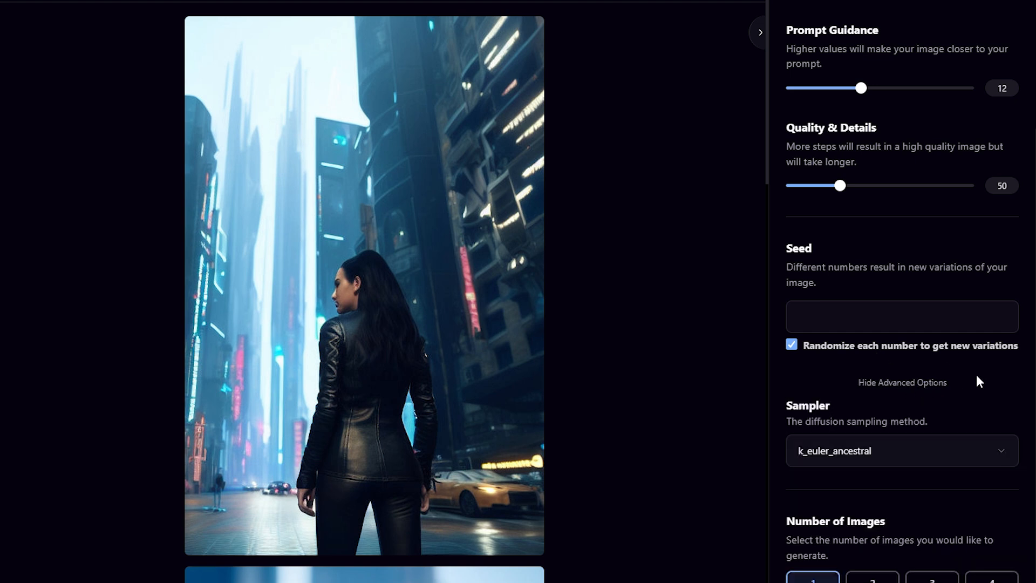
scroll(974, 376, "down", 2)
left_click(922, 380)
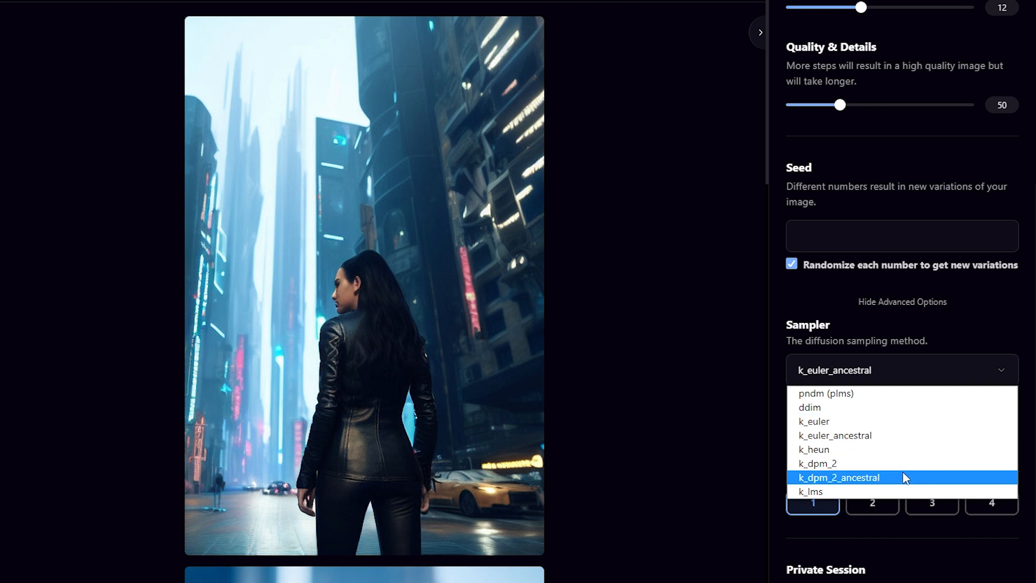
left_click(860, 398)
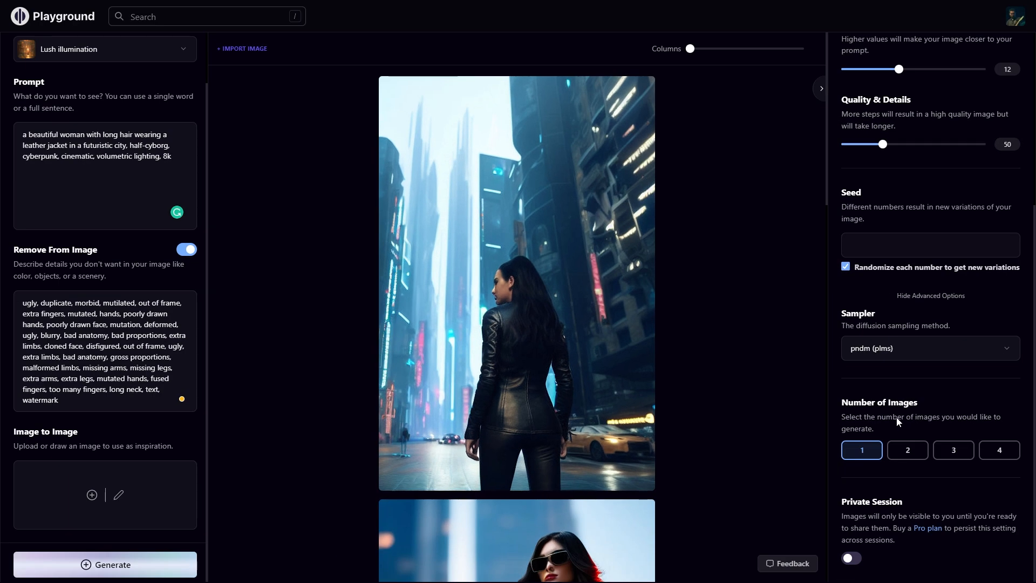
scroll(857, 459, "up", 3)
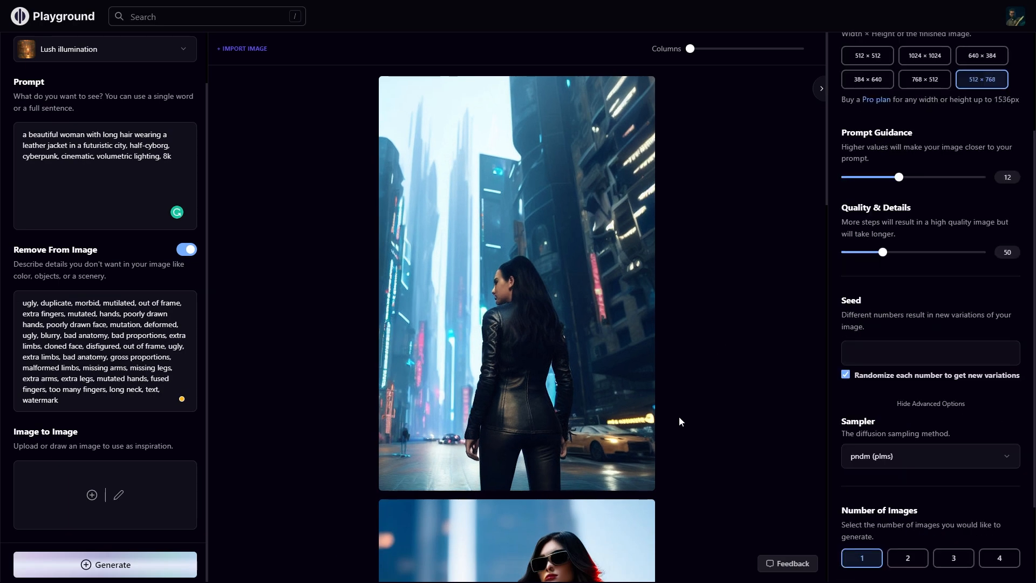
left_click(178, 565)
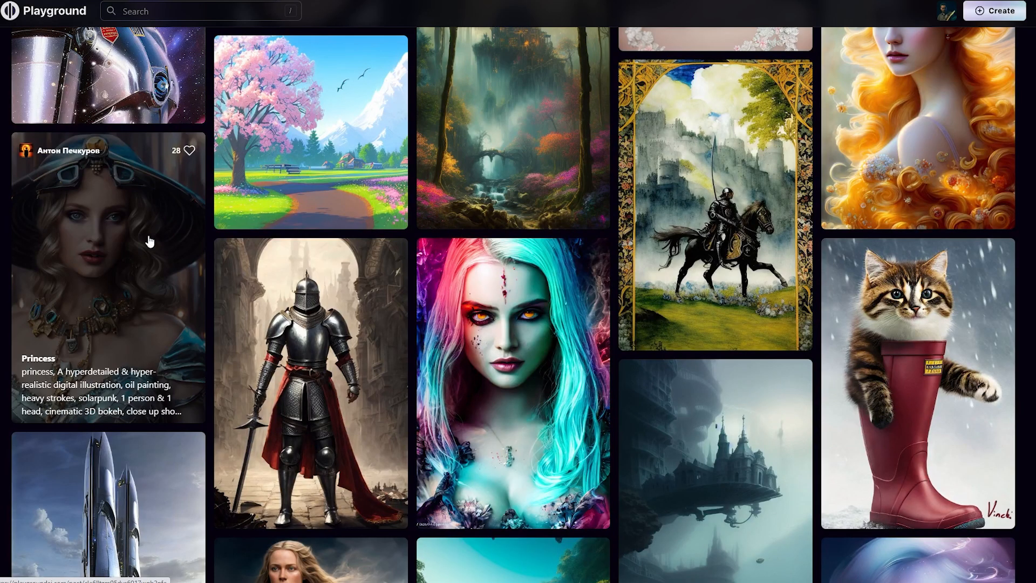
Copy the prompt of the community image "Princess" and replace the whole current prompt with it.
left_click(149, 240)
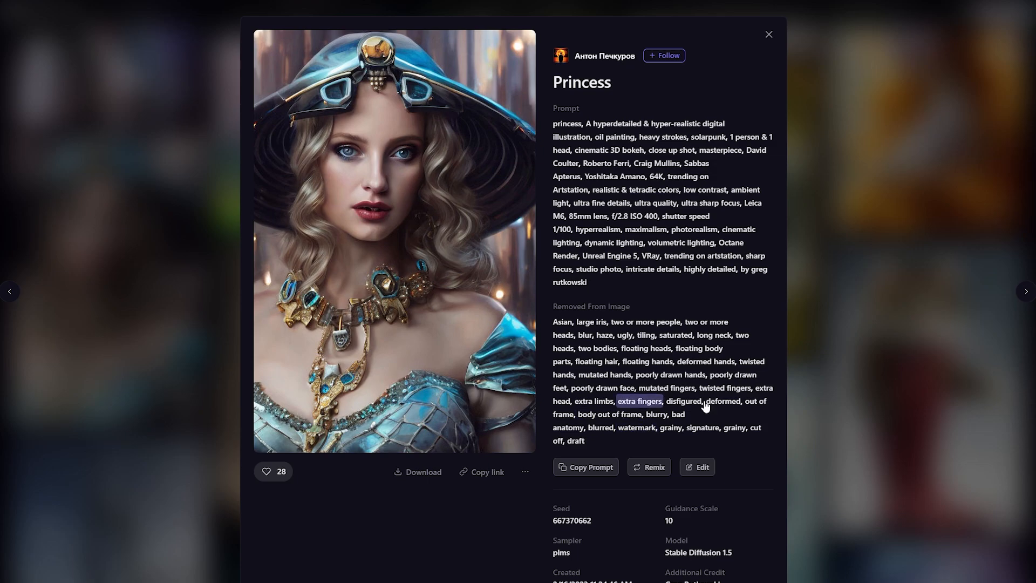
left_click(591, 474)
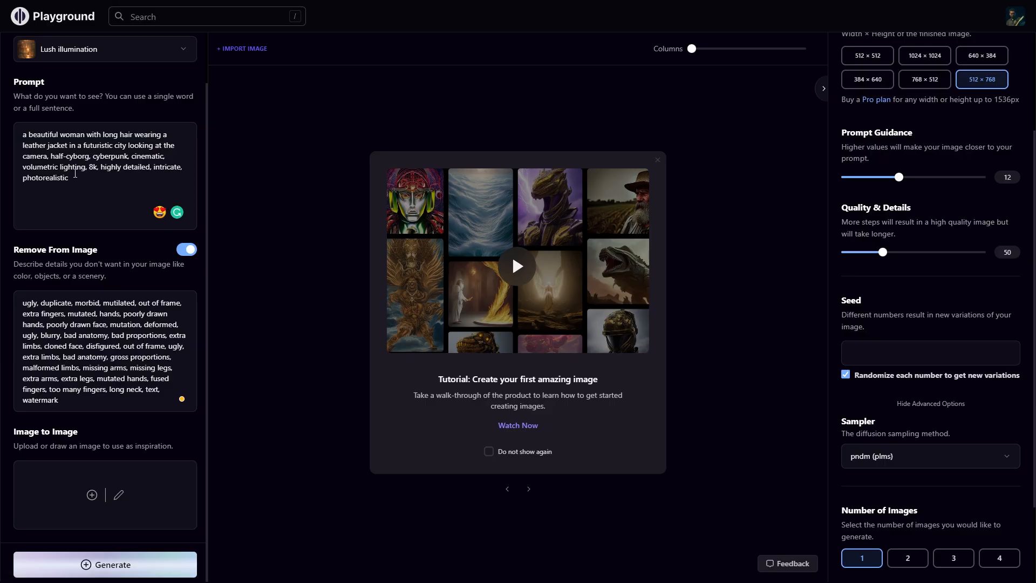
left_click_drag(68, 178, 5, 138)
key("ctrl+v")
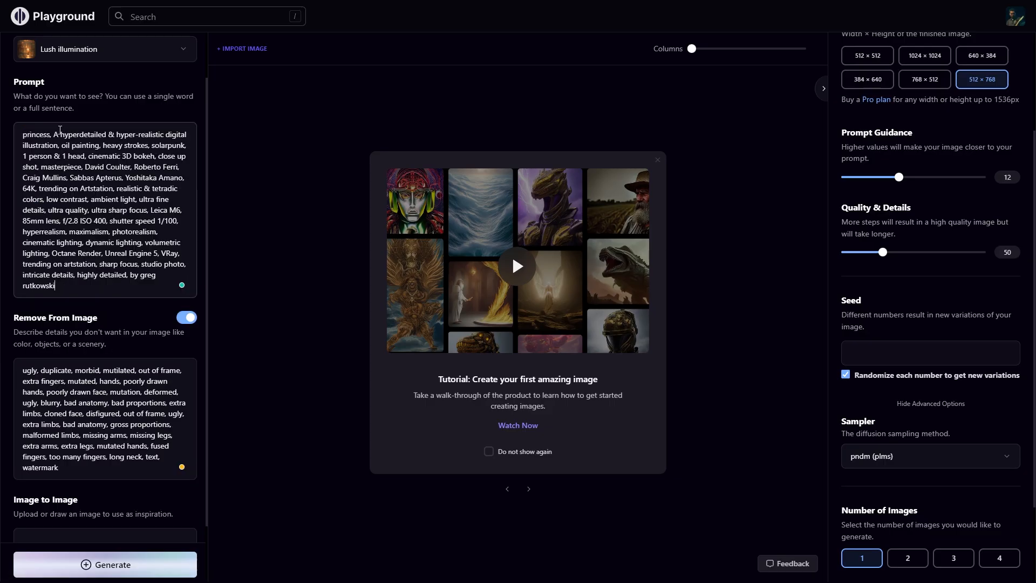
Remove "solarpunk," from the pasted princess prompt, generate the image and inspect the result.
scroll(152, 94, "down", 1)
left_click_drag(154, 93, 187, 93)
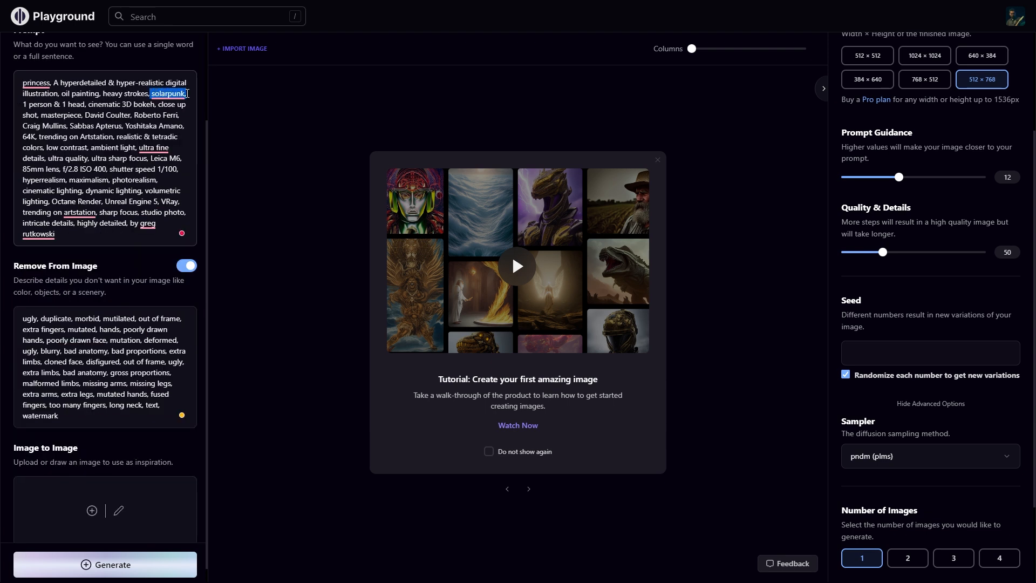
key("BackSpace")
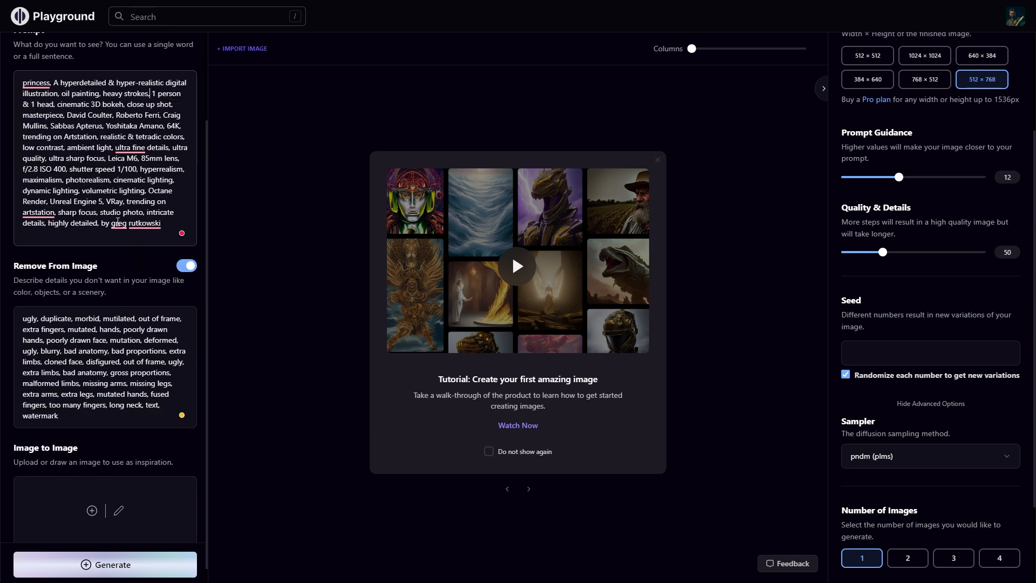
left_click(140, 564)
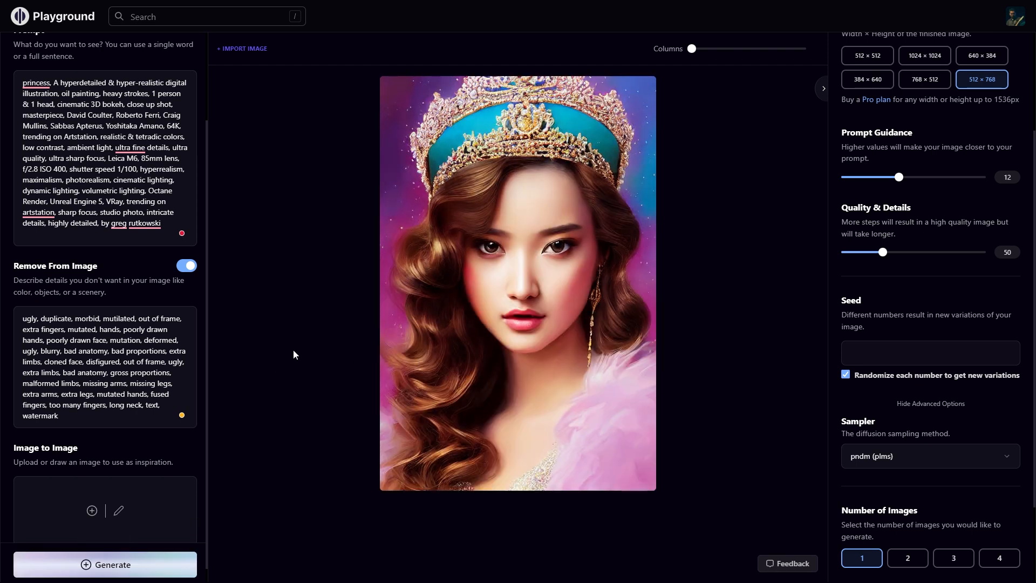
mouse_move(456, 353)
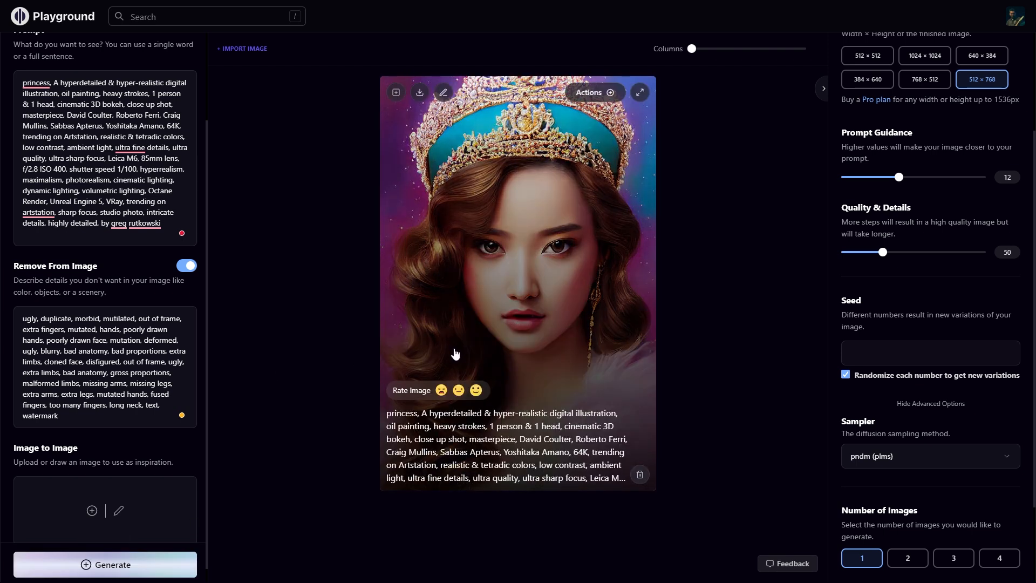
scroll(175, 144, "up", 2)
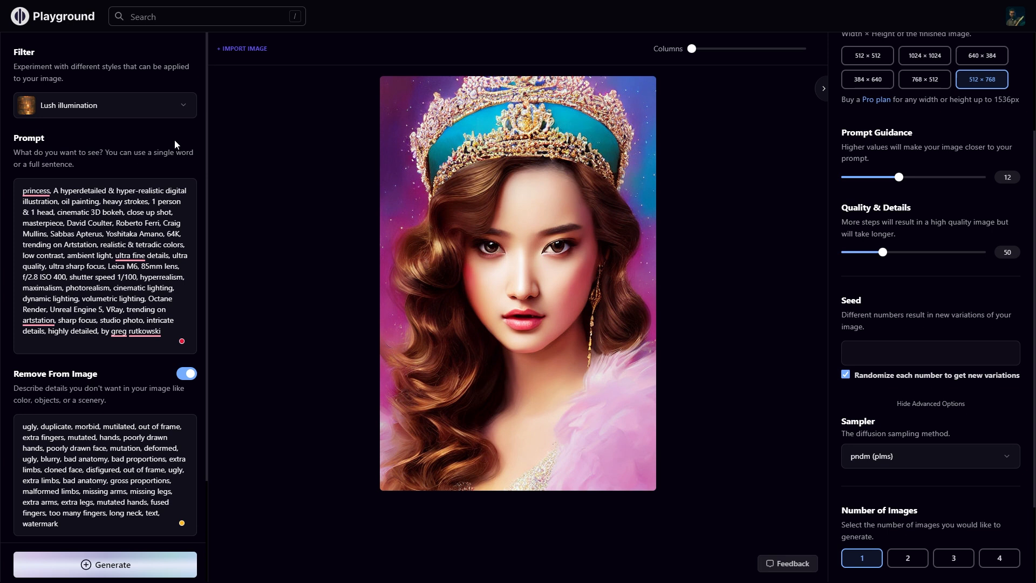
Generate the princess image with the Oil Painting filter and create variations of the resulting portrait.
left_click(185, 111)
scroll(328, 254, "down", 2)
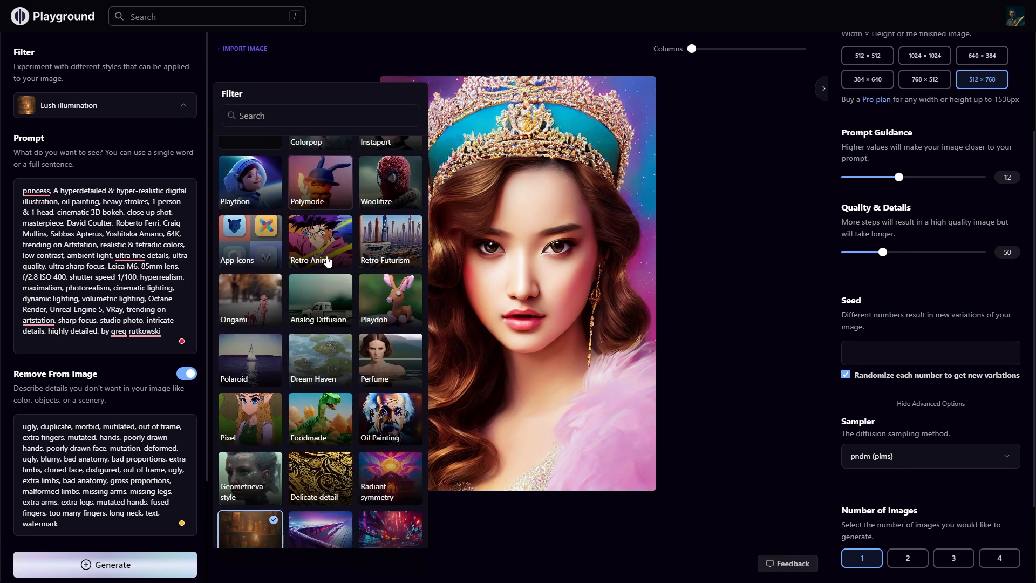
scroll(328, 261, "down", 3)
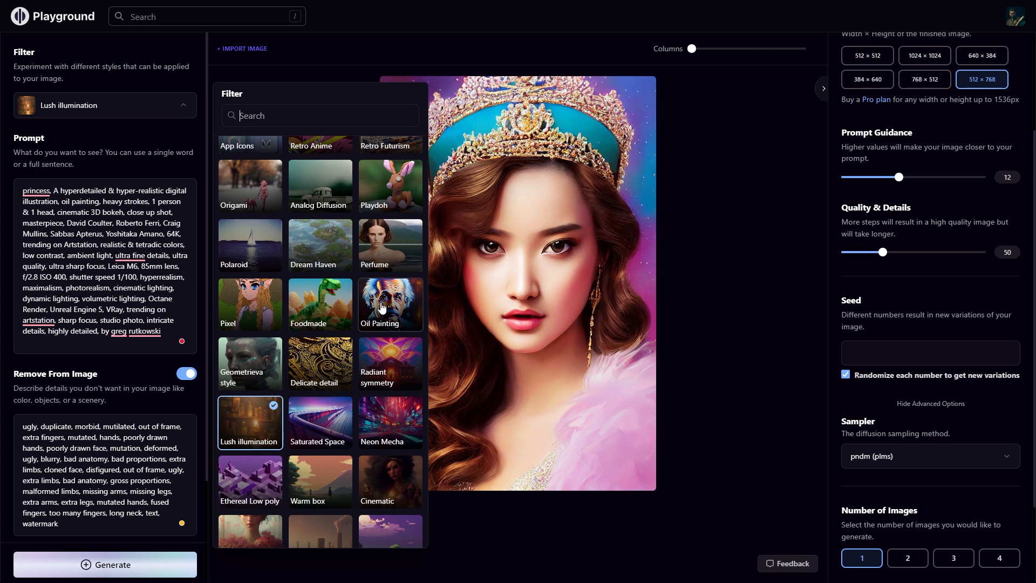
left_click(383, 310)
left_click(148, 562)
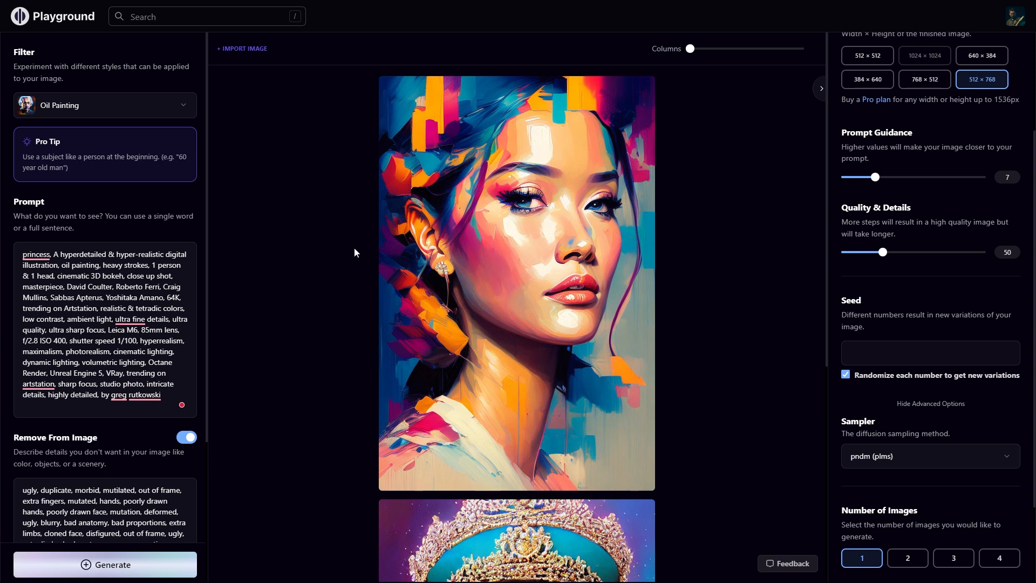
mouse_move(446, 222)
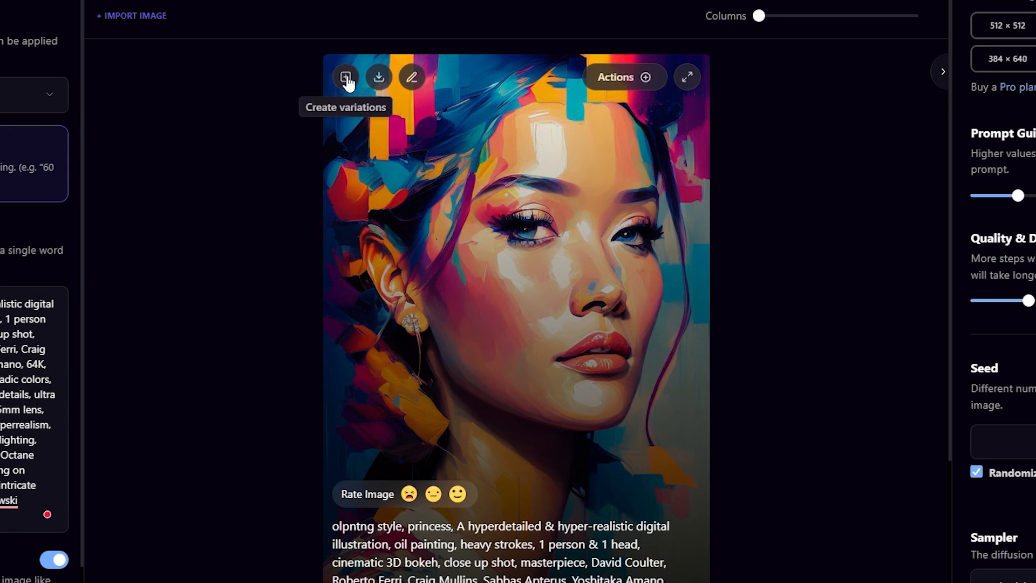
left_click(346, 80)
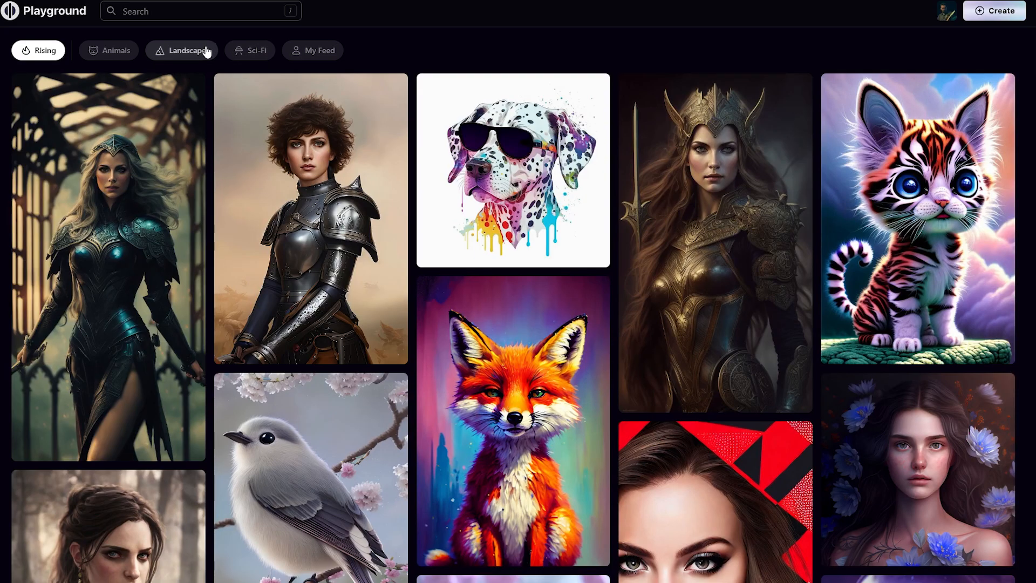
Remix the community image "The Swimming Hole" from the Landscapes category and generate it with its copied settings.
left_click(205, 50)
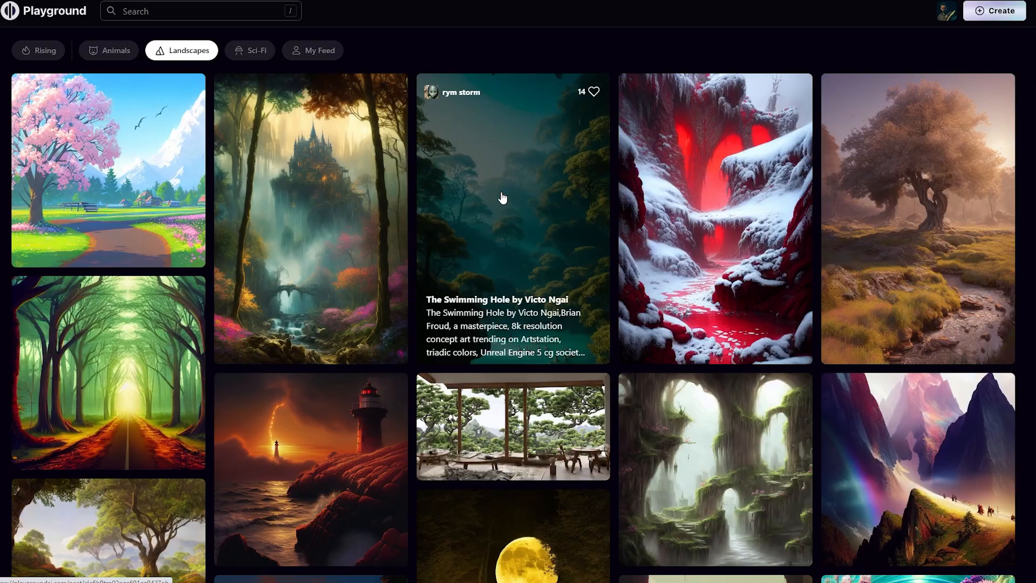
left_click(502, 198)
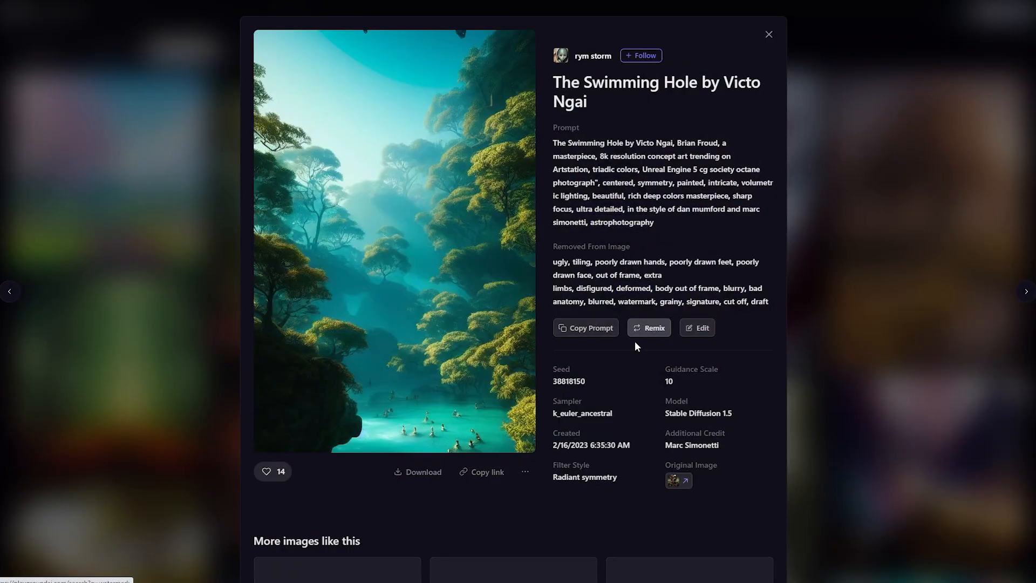
left_click(649, 338)
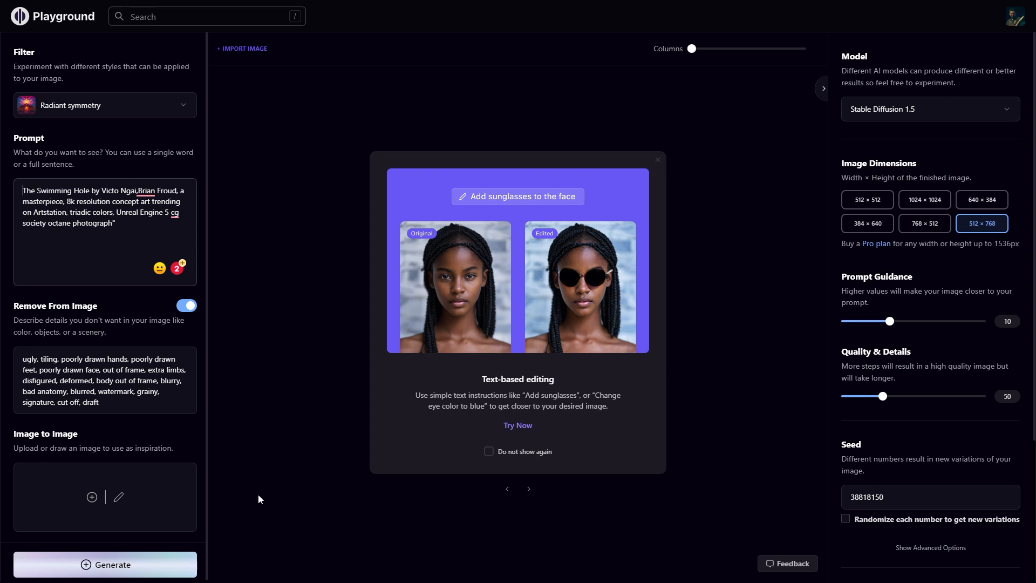
left_click(184, 557)
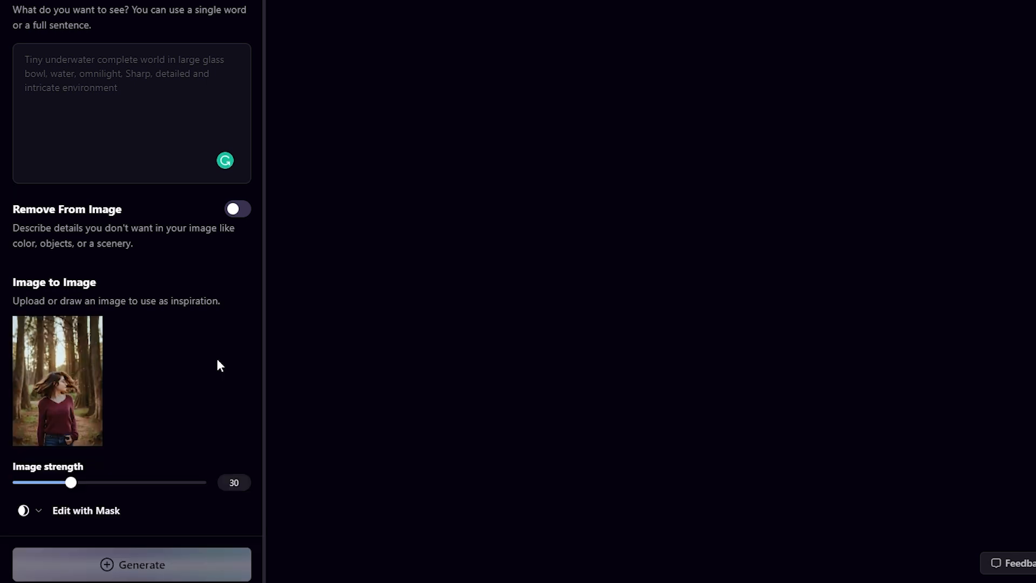
Try an image strength of 82 for the forest reference photo and return it to 30.
mouse_move(81, 399)
left_click_drag(142, 482, 170, 486)
mouse_move(104, 403)
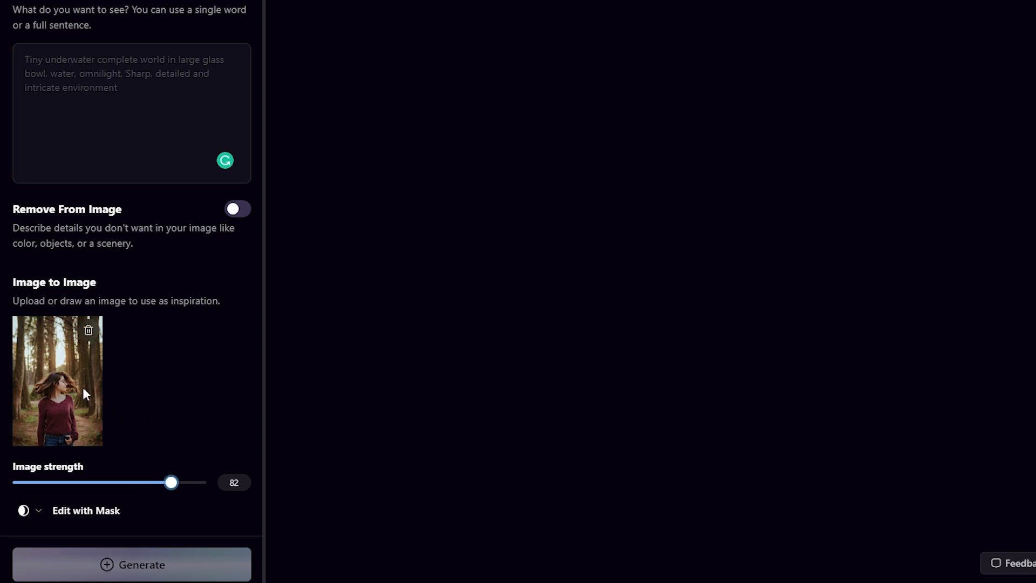
left_click(88, 483)
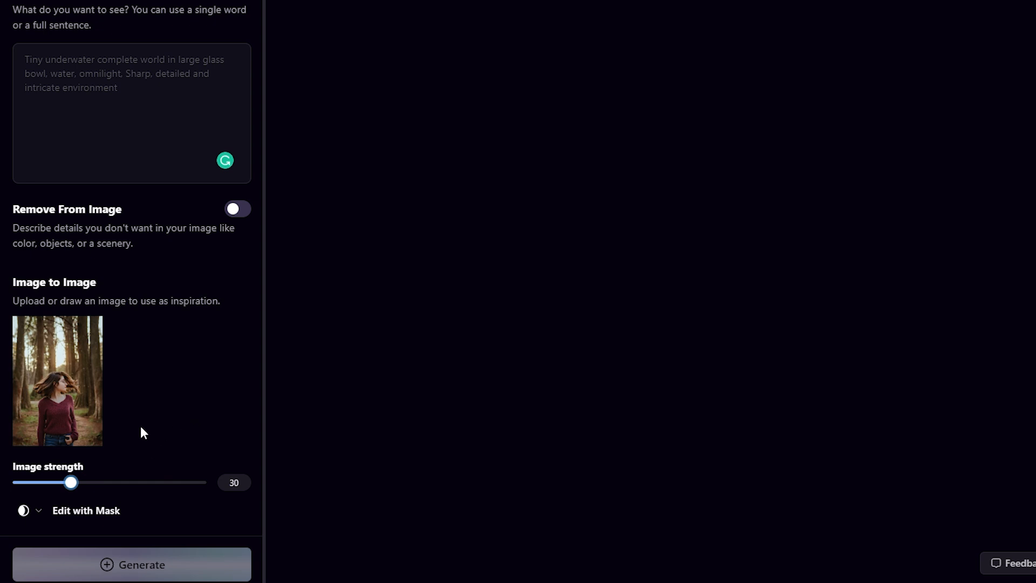
Generate "a man standing at the beach" from the forest photo at image strength 30 and again at 63.
left_click(86, 78)
type("a man standing at the beach")
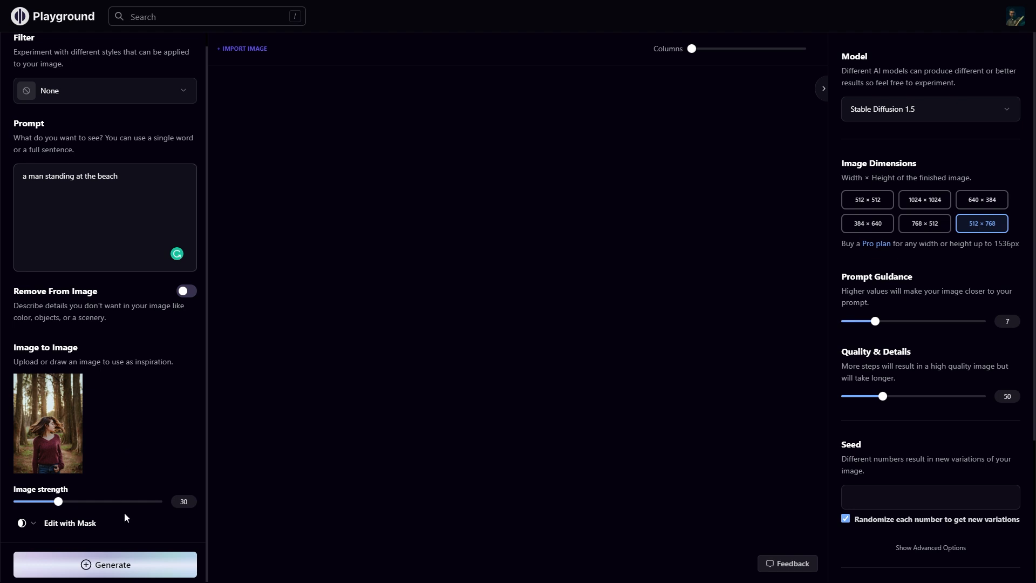
left_click(122, 567)
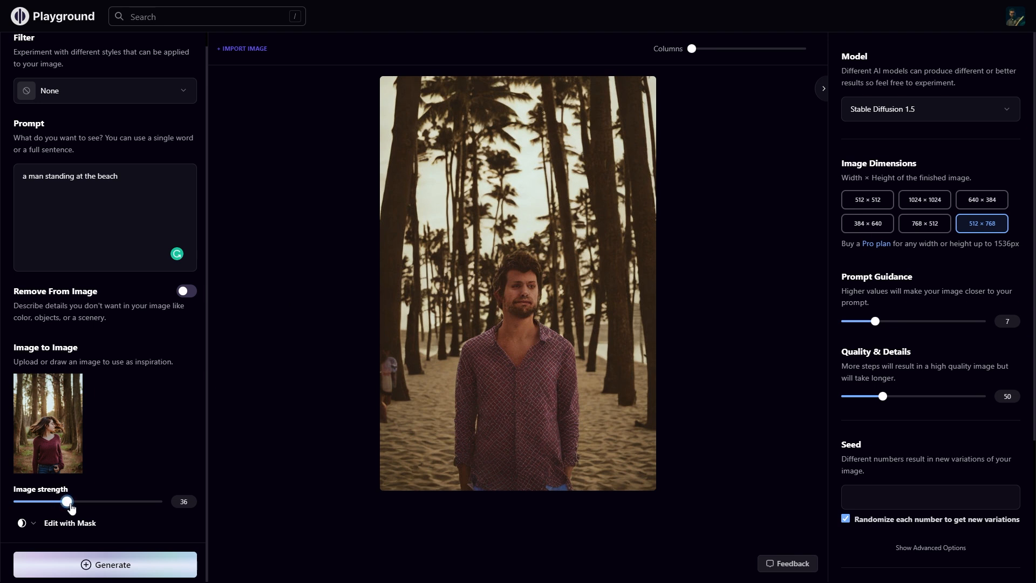
left_click_drag(60, 502, 107, 503)
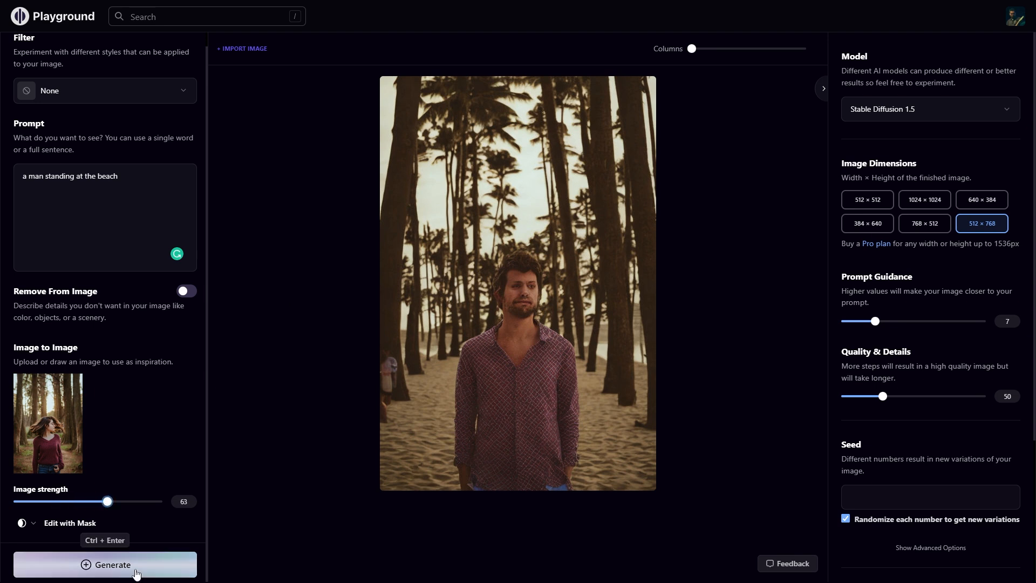
left_click(136, 572)
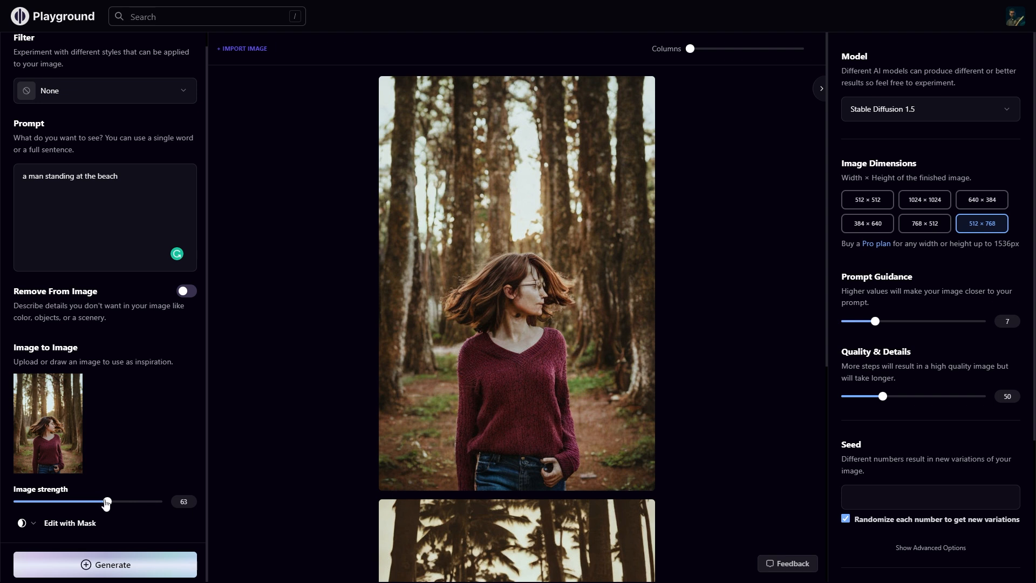
Set the image strength to 48 and exclude the defect list running from "ugly, duplicate, morbid, mutilated" through "long neck, text, watermark".
left_click_drag(108, 501, 85, 502)
left_click(186, 291)
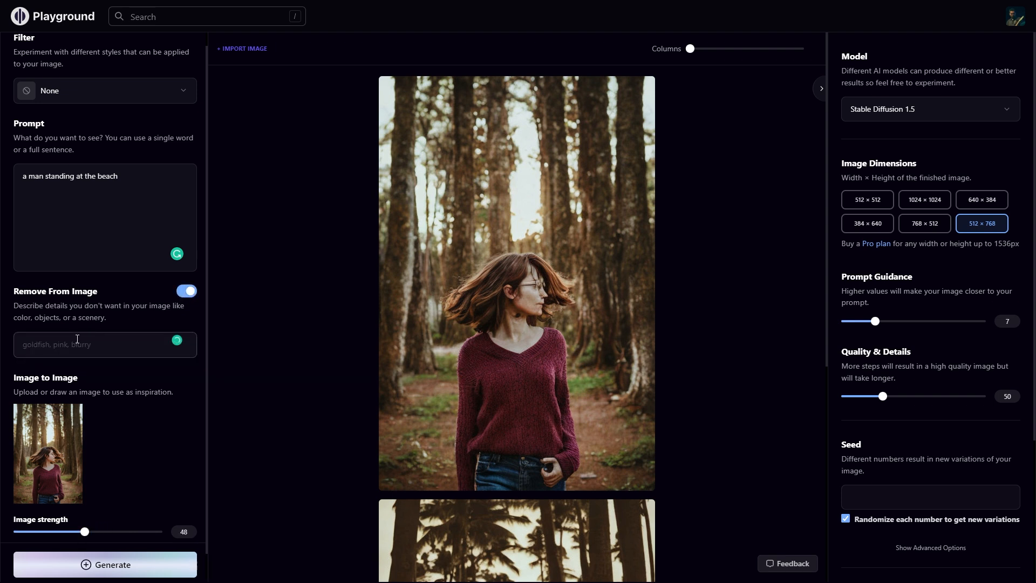
type("ugly, duplicate, morbid, mutilated, out of frame, extra fingers, mutated, hands, poorly drawn hands, poorly drawn face, mutation, deformed, ugly, blurry, bad anatomy, bad proportions, extra limbs, cloned face, disfigured, out of frame, ugly, extra limbs, bad anatomy, gross proportions, malformed limbs, missing arms, missing legs, extra arms, extra legs, mutated hands, fused fingers, too many finger, long neck, text, watermark")
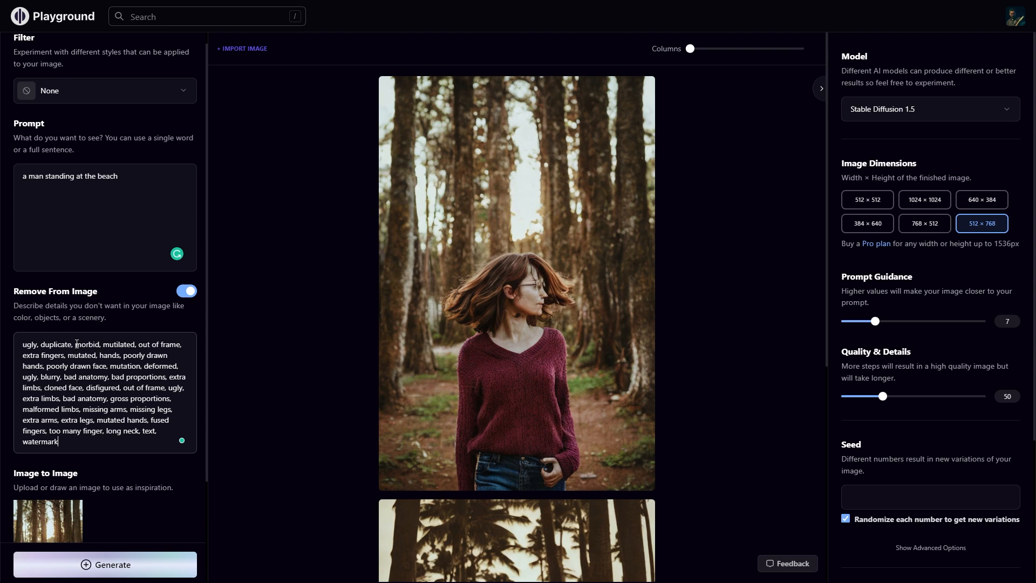
Apply the Pixel filter, generate the beach man image and compare it with the reference photo.
left_click(107, 91)
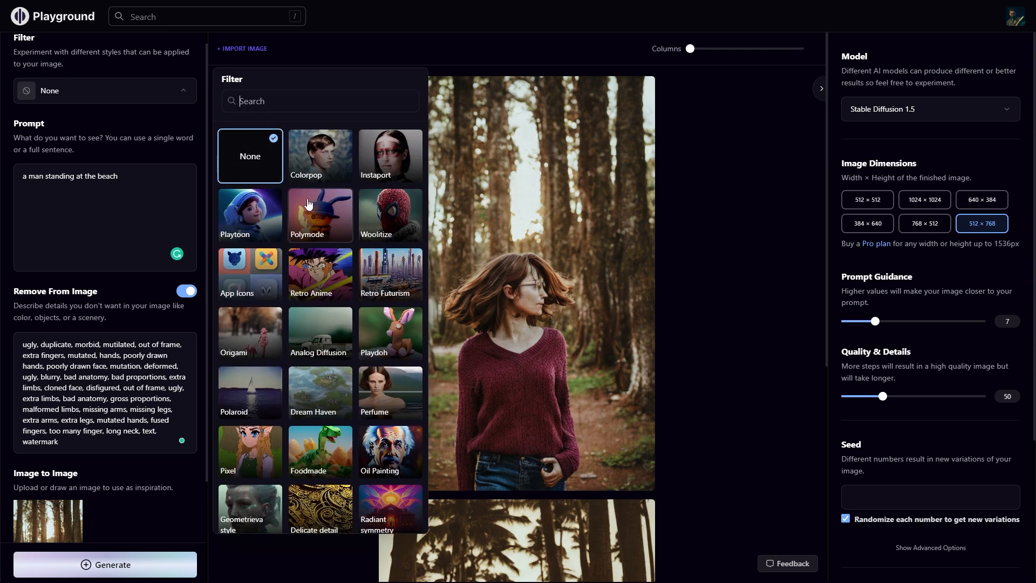
left_click(257, 450)
left_click(149, 564)
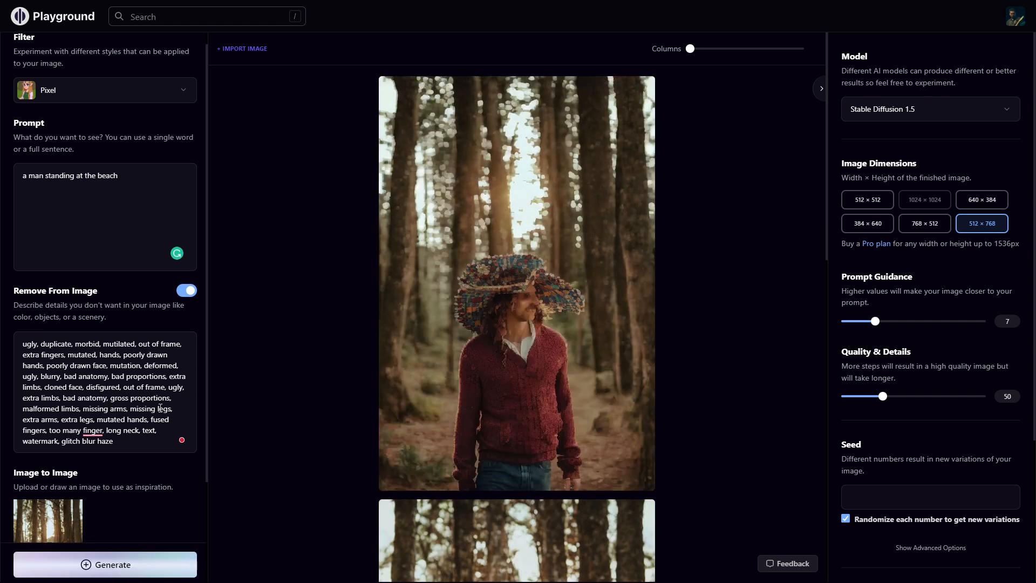
scroll(157, 418, "down", 2)
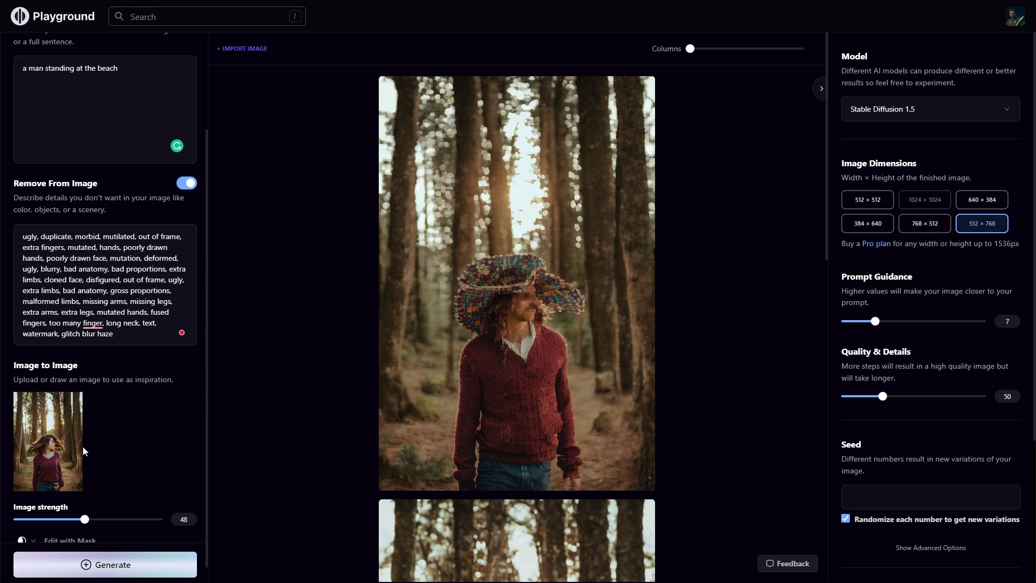
mouse_move(479, 366)
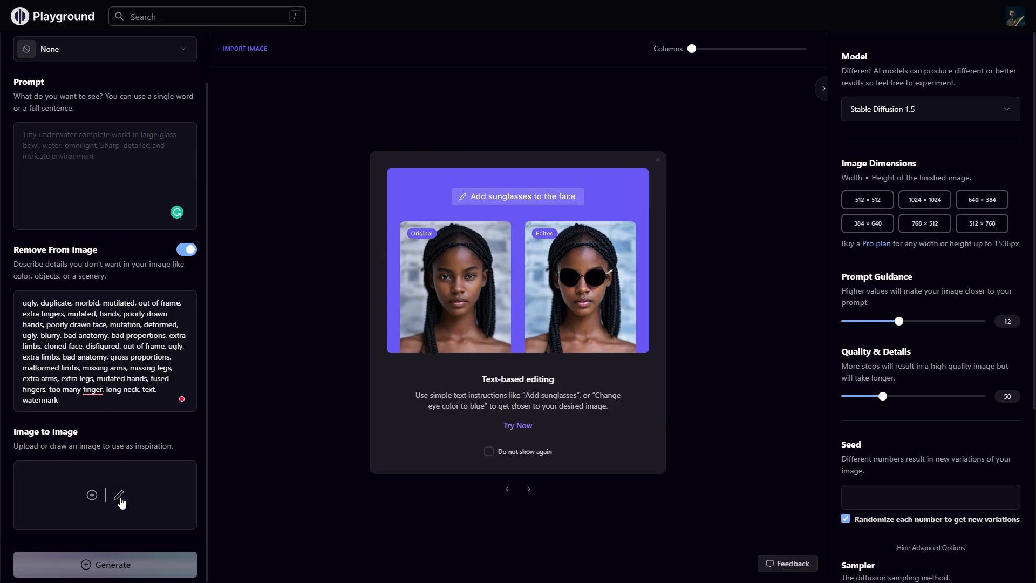
Start a drawn reference image and paint the lower third dark green (RGB 12, 70, 23) with a size 58 brush.
left_click(163, 461)
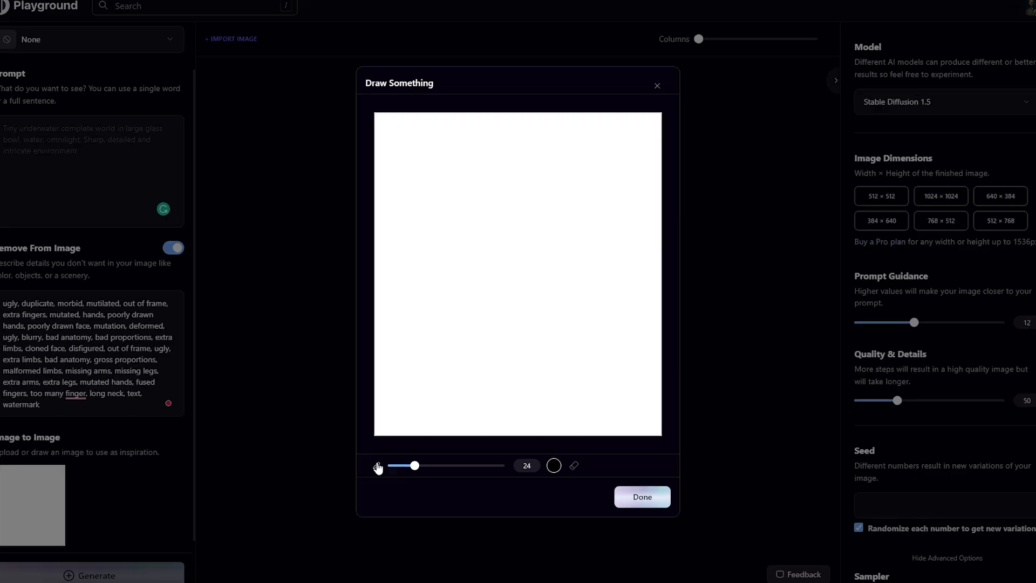
left_click_drag(398, 493, 414, 492)
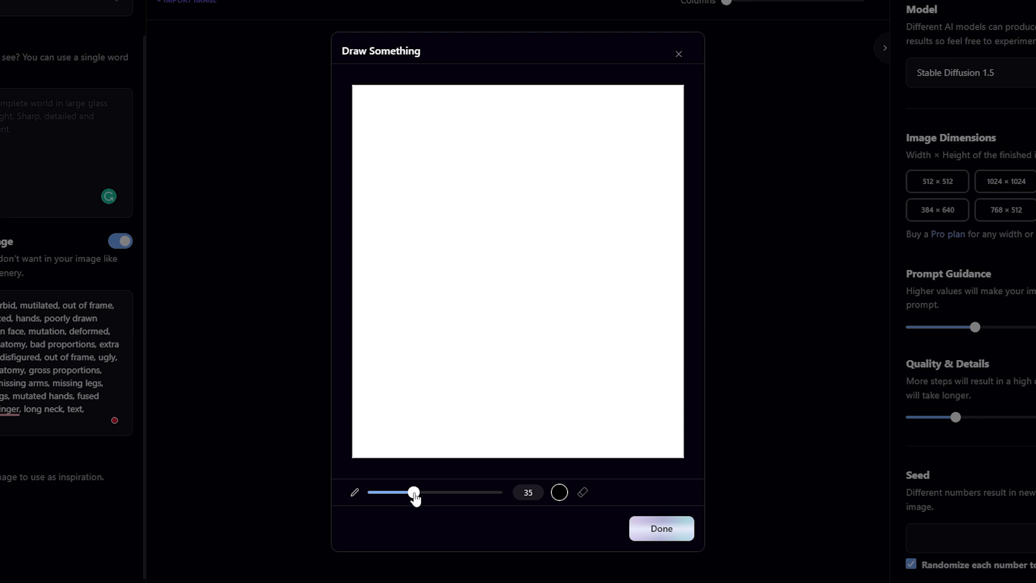
left_click(559, 492)
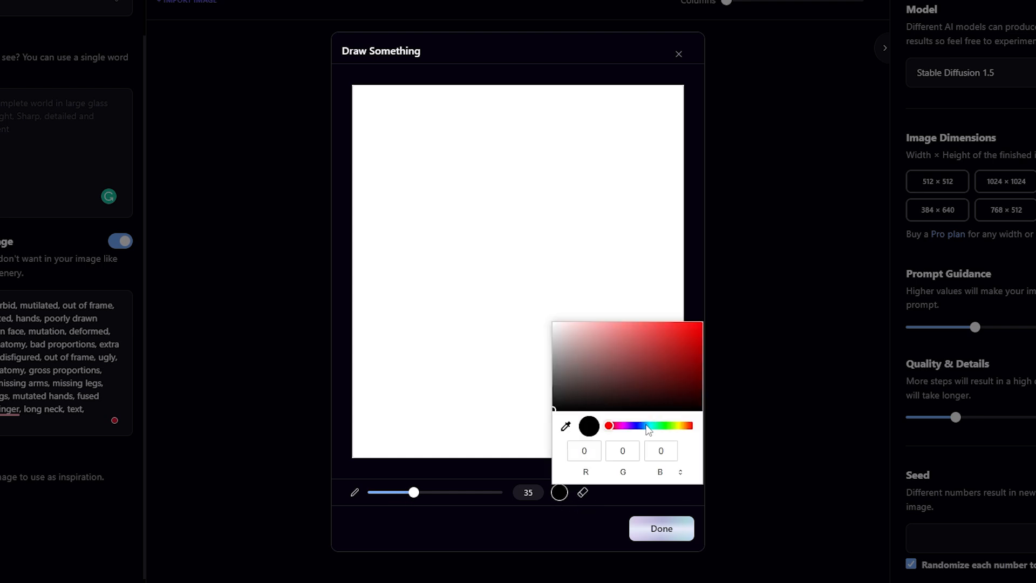
left_click(664, 425)
left_click(676, 378)
left_click(445, 493)
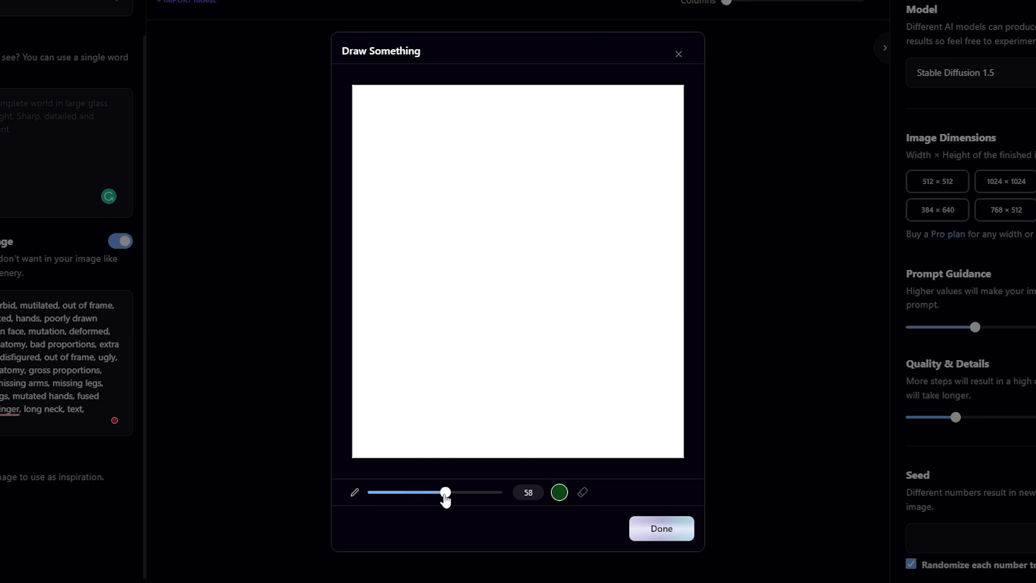
mouse_move(357, 340)
left_mouse_down()
mouse_move(665, 348)
mouse_move(655, 361)
mouse_move(348, 361)
mouse_move(694, 390)
mouse_move(664, 378)
mouse_move(623, 408)
mouse_move(653, 425)
mouse_move(365, 416)
mouse_move(468, 416)
left_mouse_up()
Paint the whole area above the green ground light blue (RGB 158, 236, 255) as sky.
left_click(559, 492)
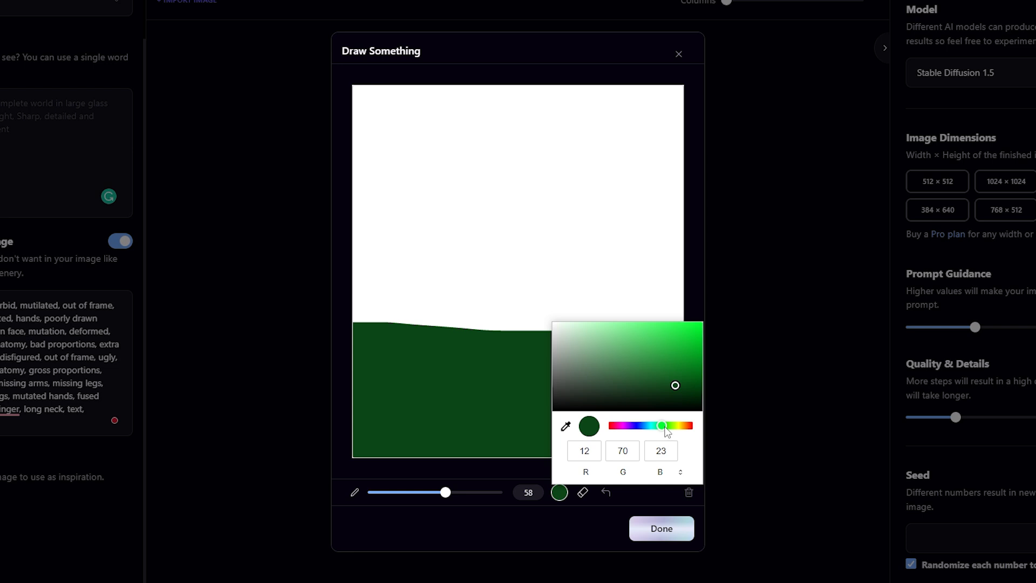
left_click_drag(664, 426, 652, 426)
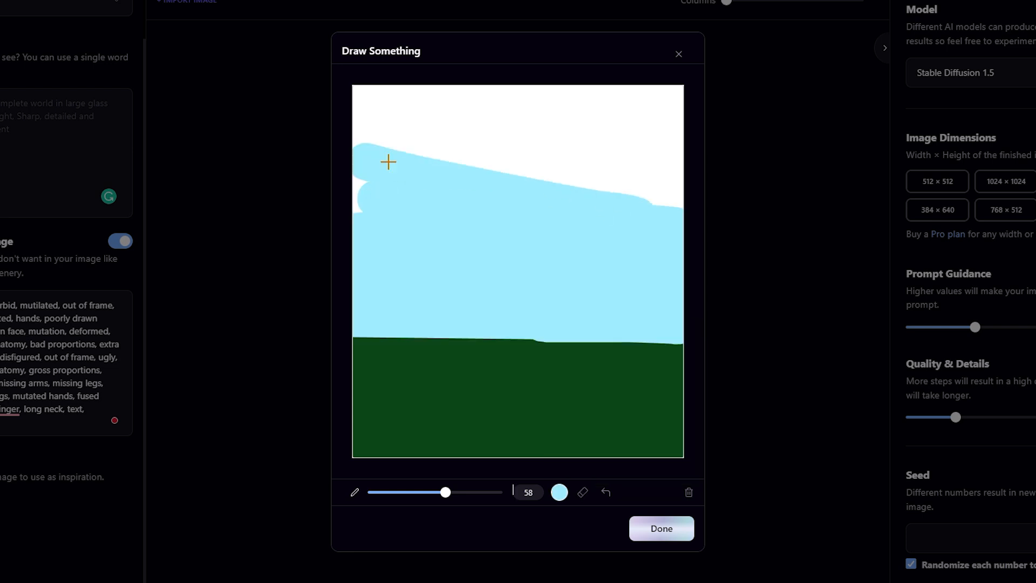
mouse_move(388, 162)
left_mouse_down()
mouse_move(674, 134)
mouse_move(558, 106)
mouse_move(365, 85)
mouse_move(463, 132)
mouse_move(343, 157)
left_mouse_up()
Paint brown mountains (RGB 115, 89, 43) along the horizon with a size 38 brush.
left_click(559, 493)
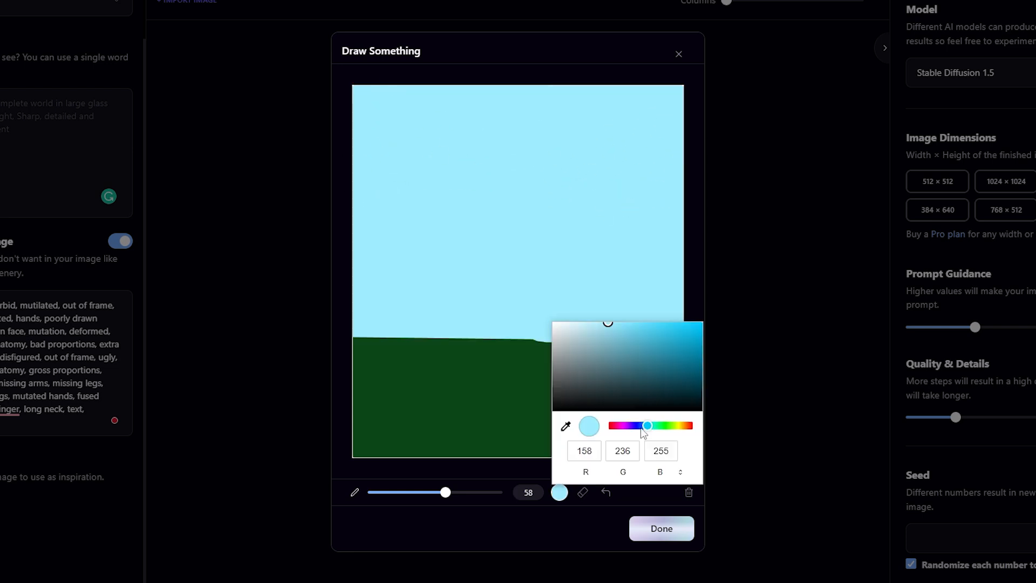
left_click(646, 425)
left_click_drag(647, 426, 682, 426)
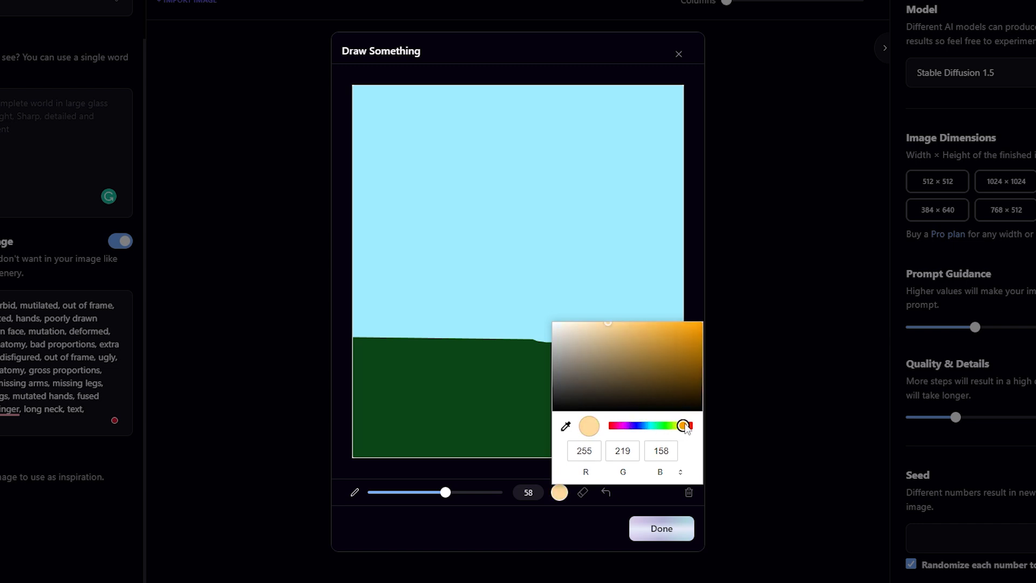
left_click(644, 370)
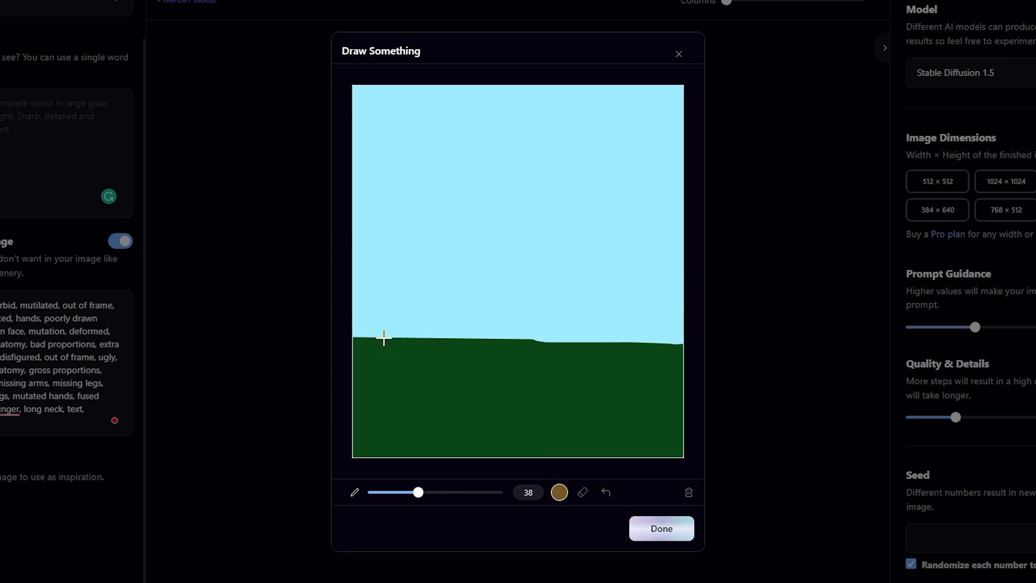
mouse_move(384, 339)
left_mouse_down()
mouse_move(469, 277)
mouse_move(439, 331)
mouse_move(516, 275)
mouse_move(553, 283)
mouse_move(630, 332)
mouse_move(526, 268)
left_mouse_up()
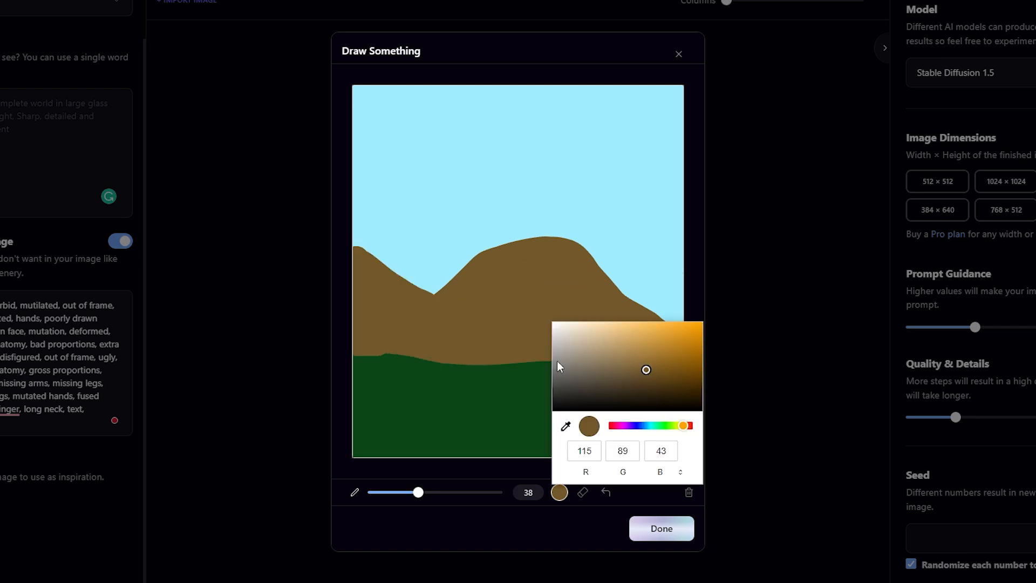
Paint three white clouds in the sky with a size 21 brush.
left_click_drag(561, 364, 518, 352)
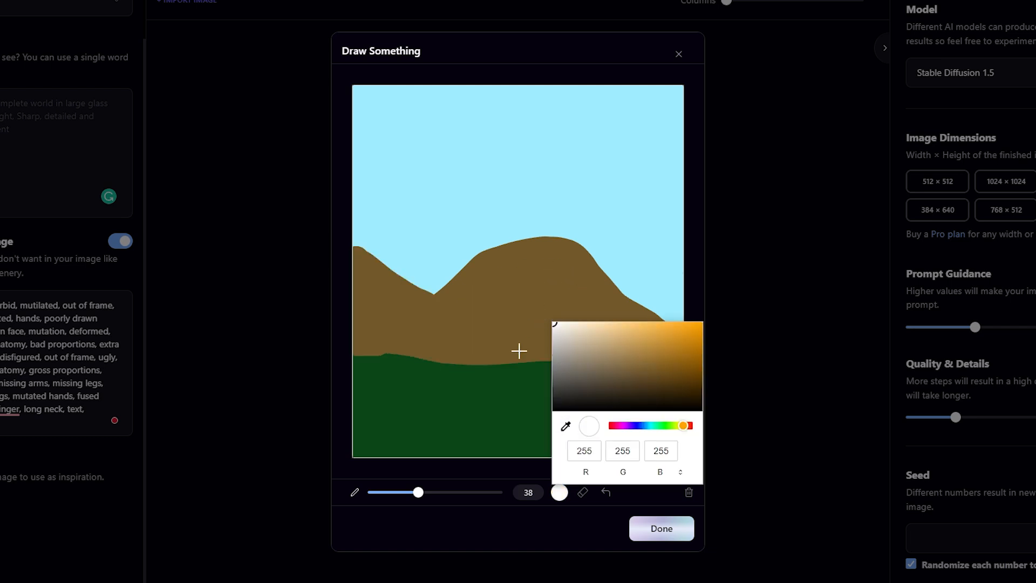
left_click(431, 512)
left_click_drag(419, 493, 397, 500)
left_click_drag(467, 146, 555, 140)
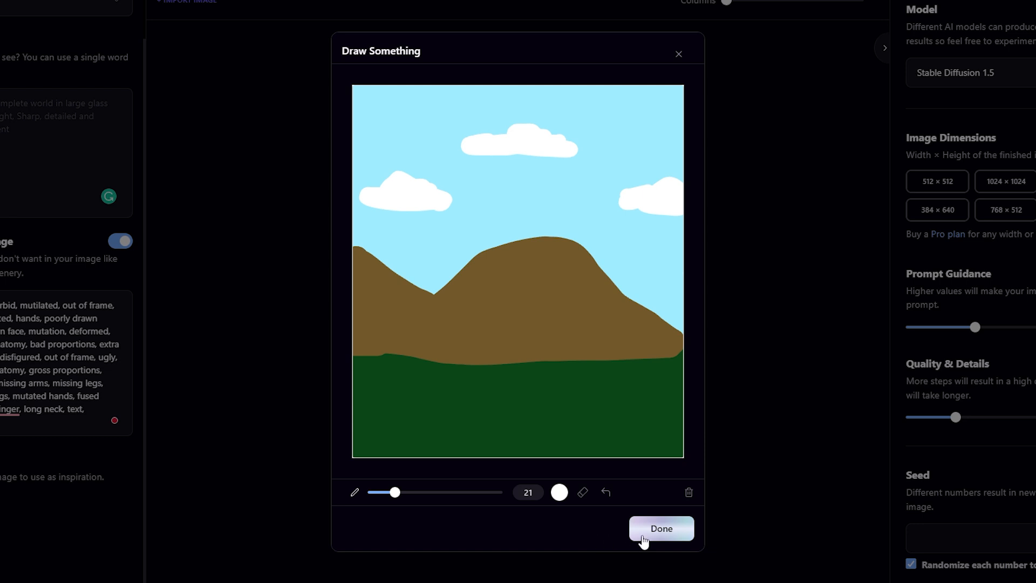
Use the finished drawing as the reference image and enter the prompt "beautiful mountains, blue skies, grass field".
left_click(643, 535)
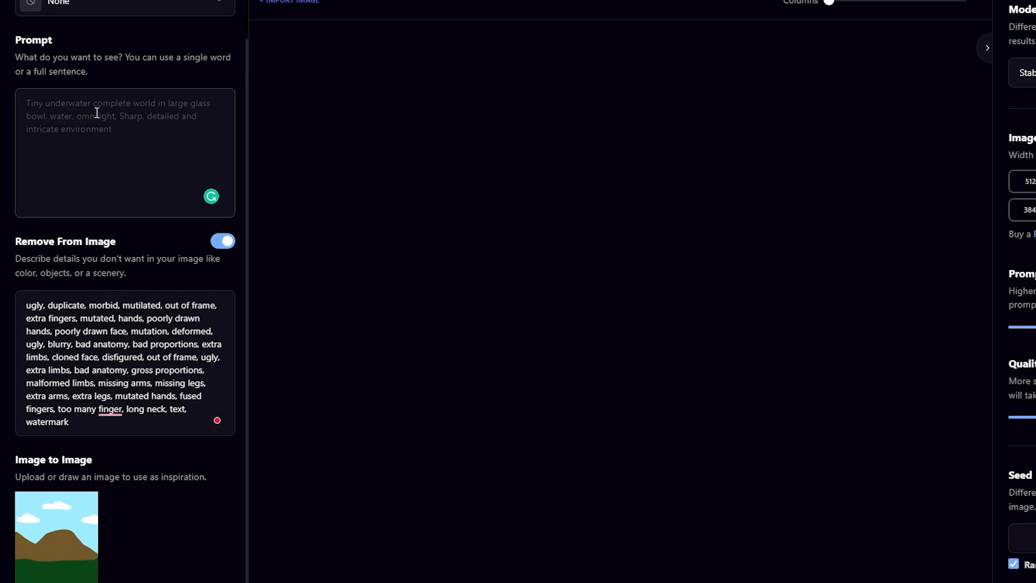
type("beautiful mountains, blue skies, grass field")
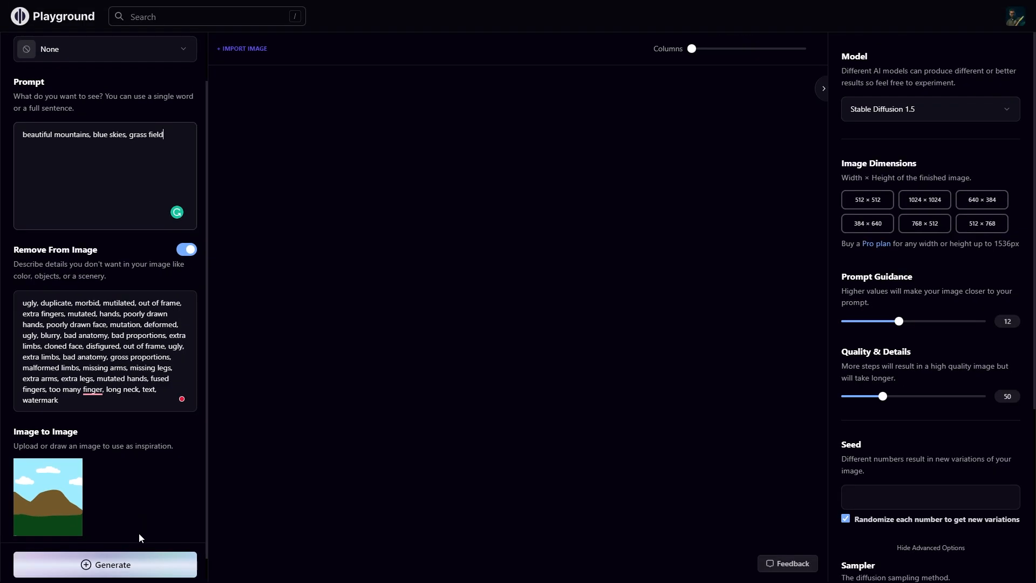
Generate an image from the drawing and extend the prompt with ", cinematic, photorealistic, 8k, digital art, volumetric lighting".
left_click(139, 566)
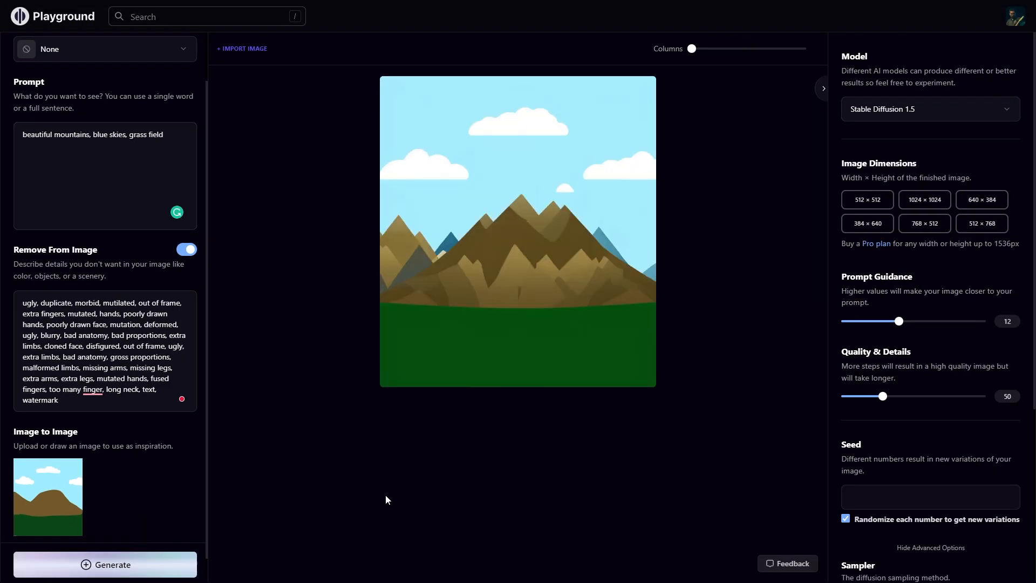
type(", cinematic, photorealistic, 8k, digital art, volumetric lighting")
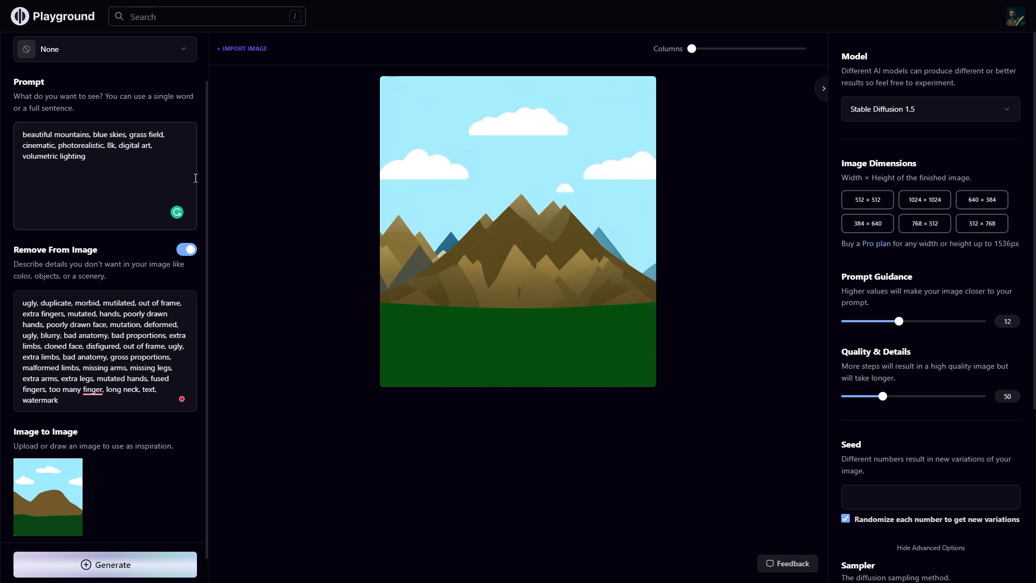
Apply the Spielberg filter and generate a new image from the mountain drawing.
scroll(202, 194, "up", 1)
left_click(138, 105)
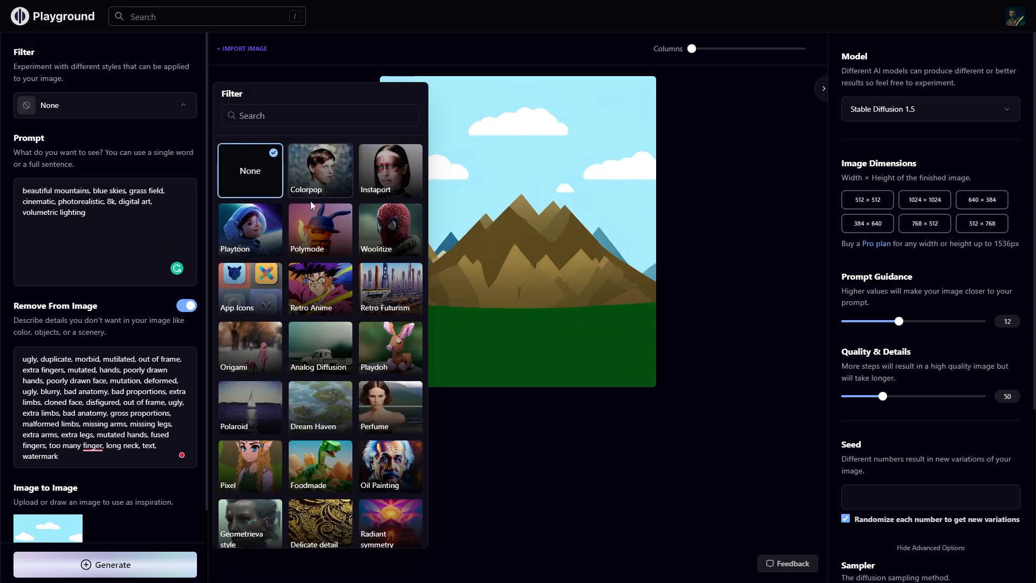
scroll(311, 261, "down", 5)
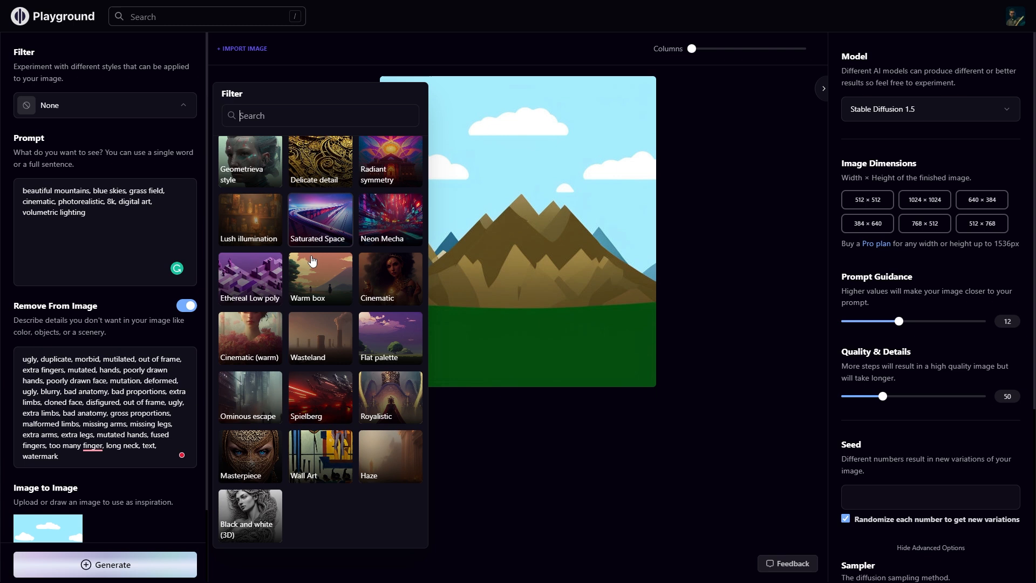
left_click(321, 399)
left_click(140, 564)
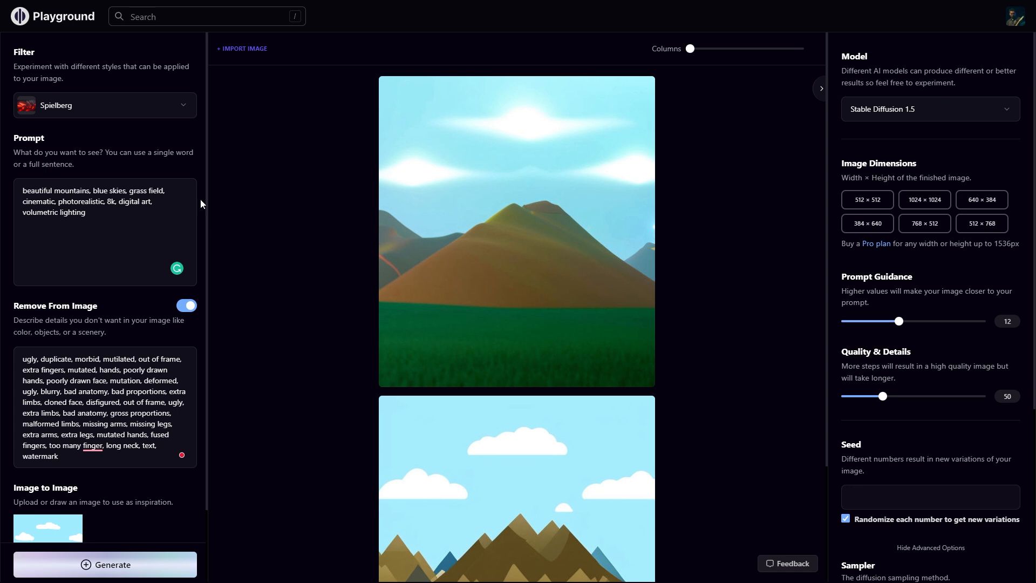
Change the filter to Lush illumination and raise the prompt guidance to 14.
left_click(181, 108)
scroll(318, 237, "down", 5)
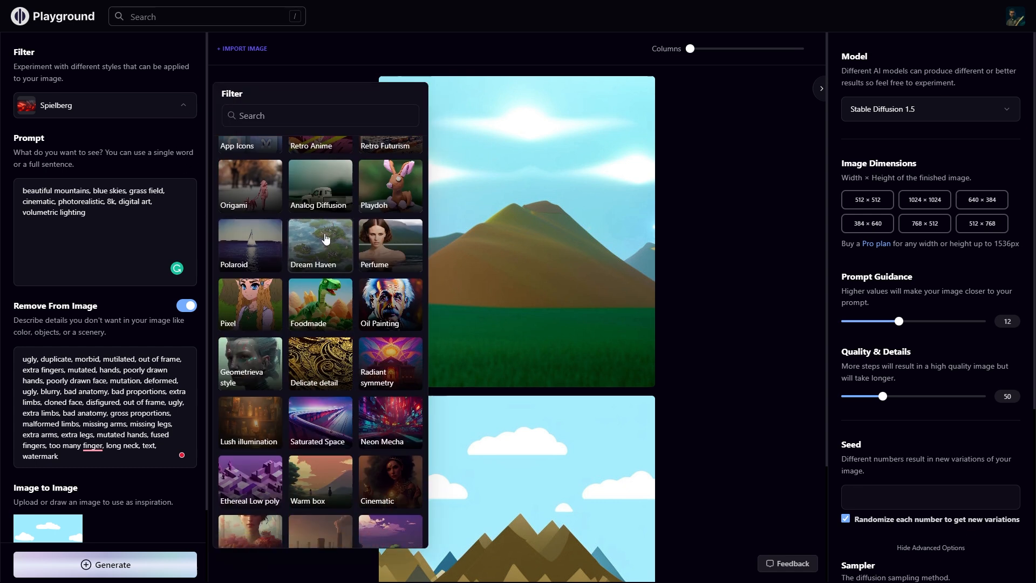
scroll(326, 238, "down", 2)
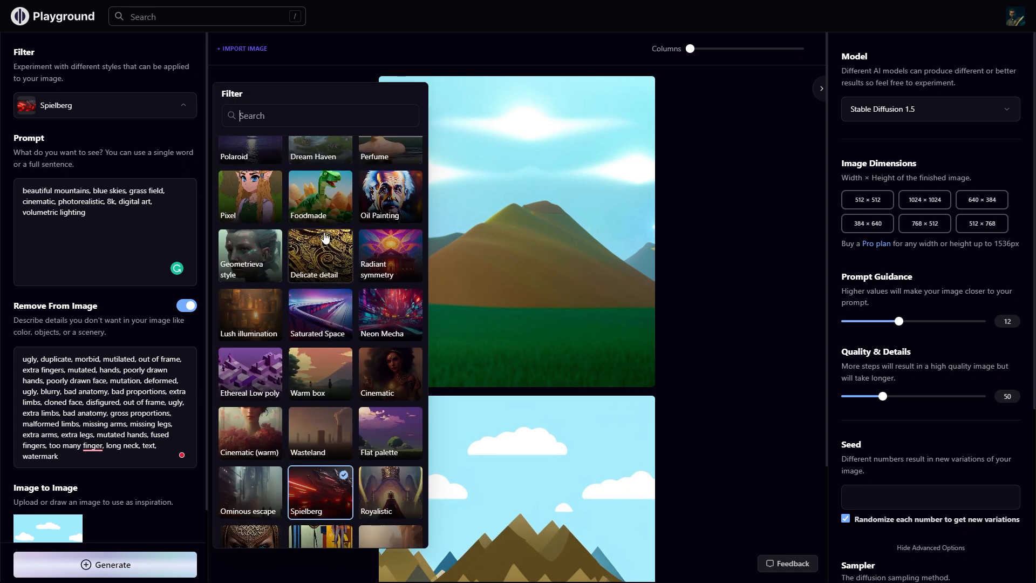
left_click(254, 304)
left_click_drag(899, 321, 909, 324)
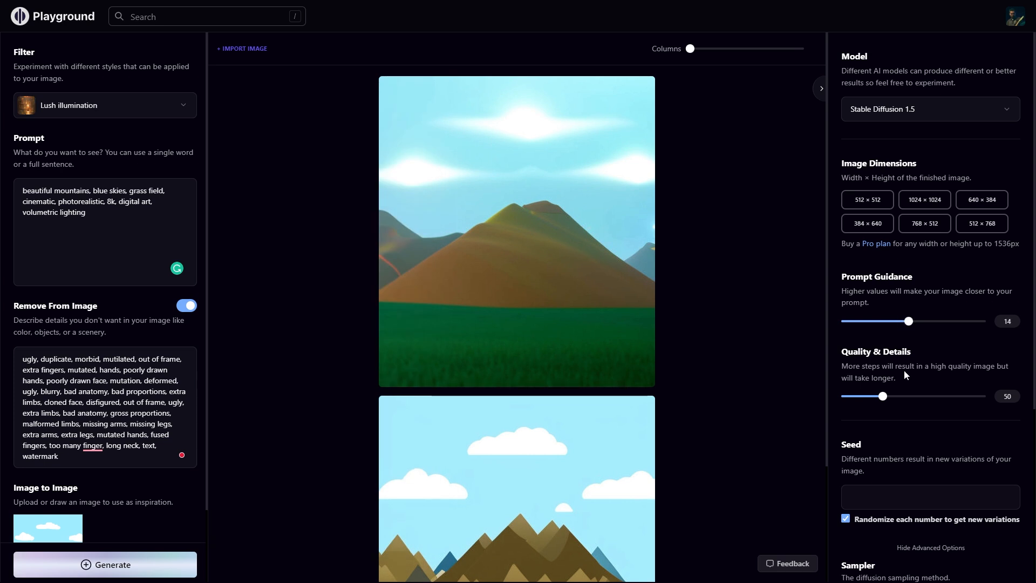
Set the sampler to k_euler_ancestral and generate another image from the mountain drawing.
scroll(905, 373, "down", 3)
left_click(902, 439)
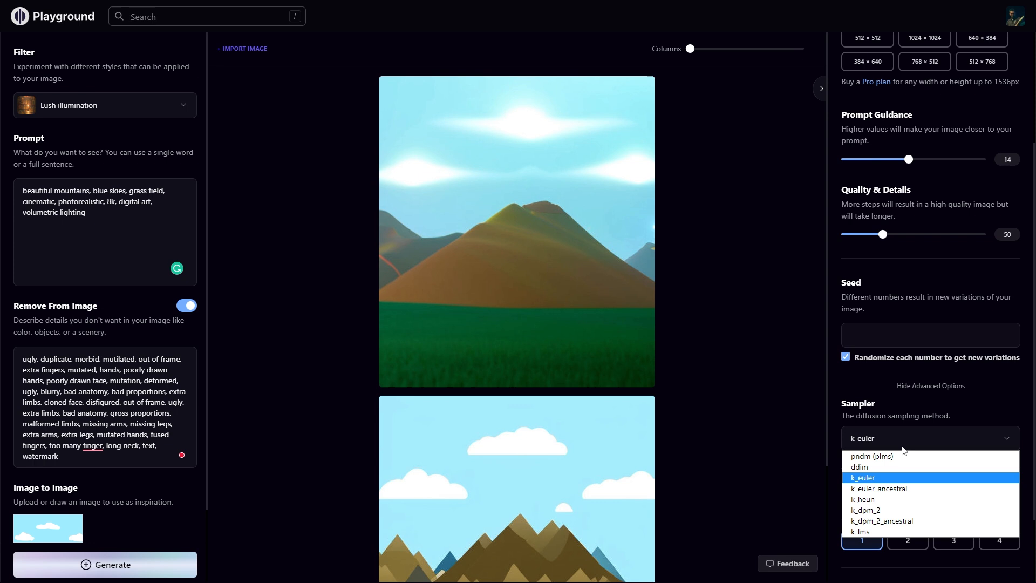
left_click(900, 489)
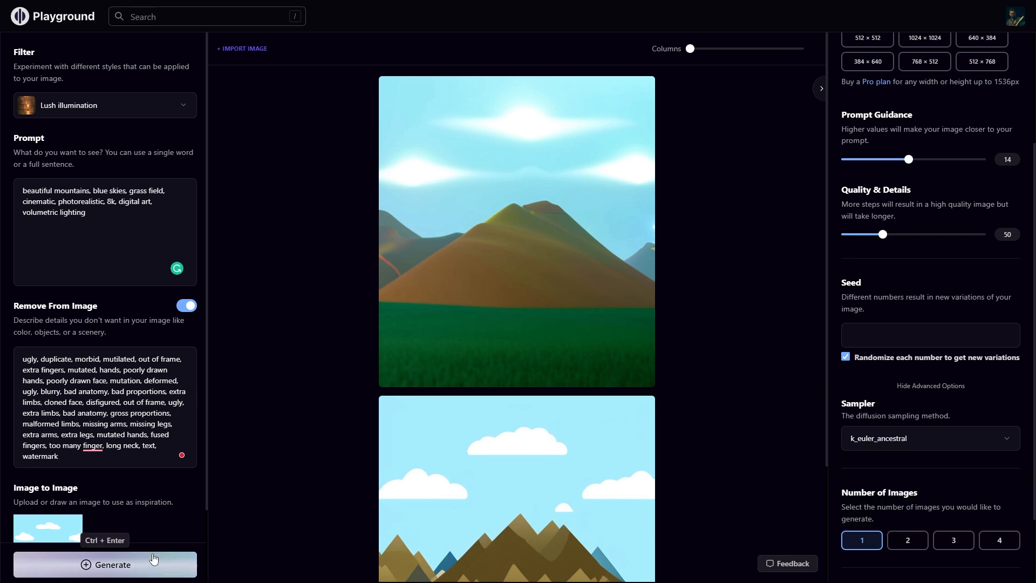
left_click(141, 565)
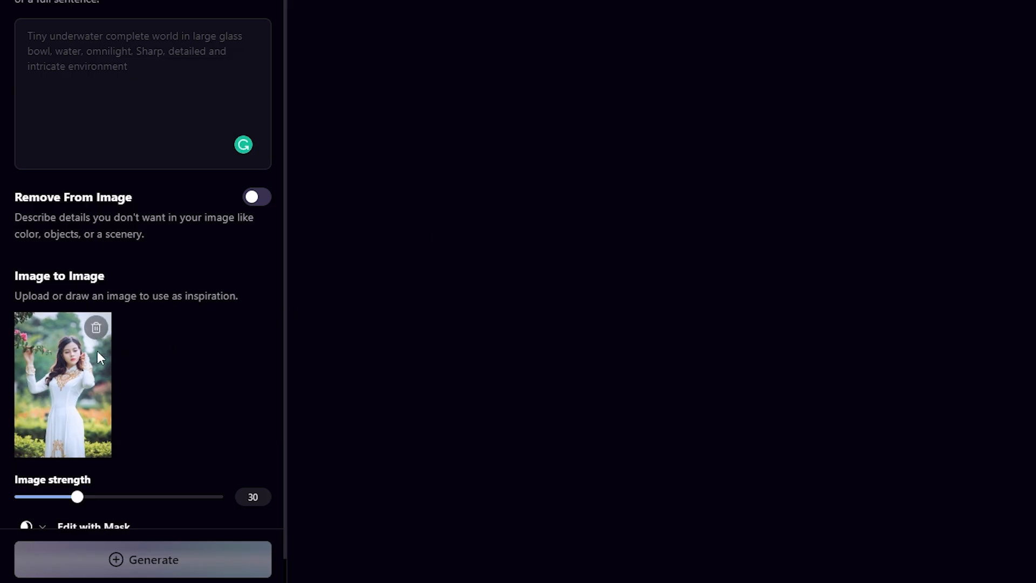
scroll(210, 337, "down", 1)
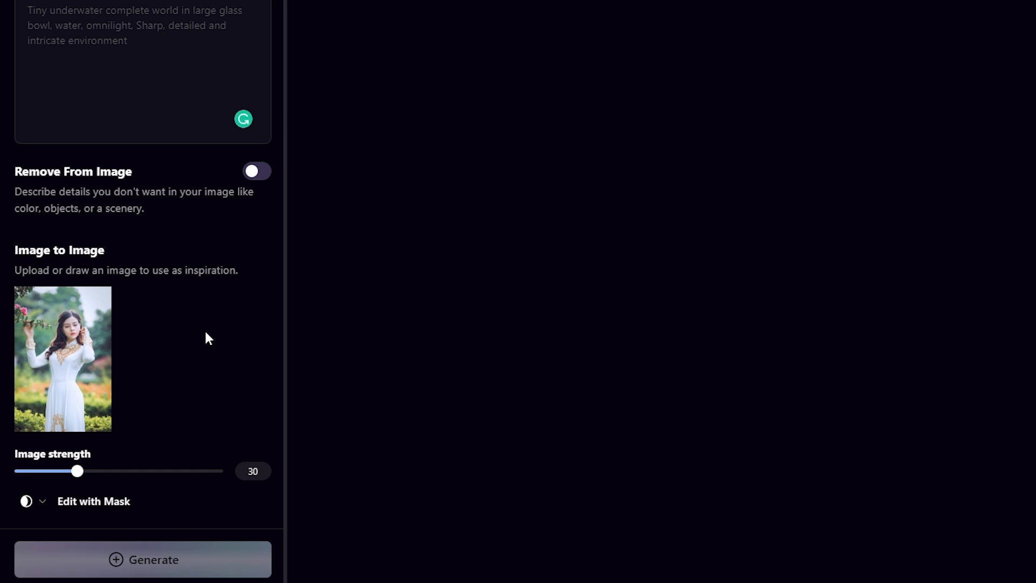
left_click(44, 502)
left_click(28, 550)
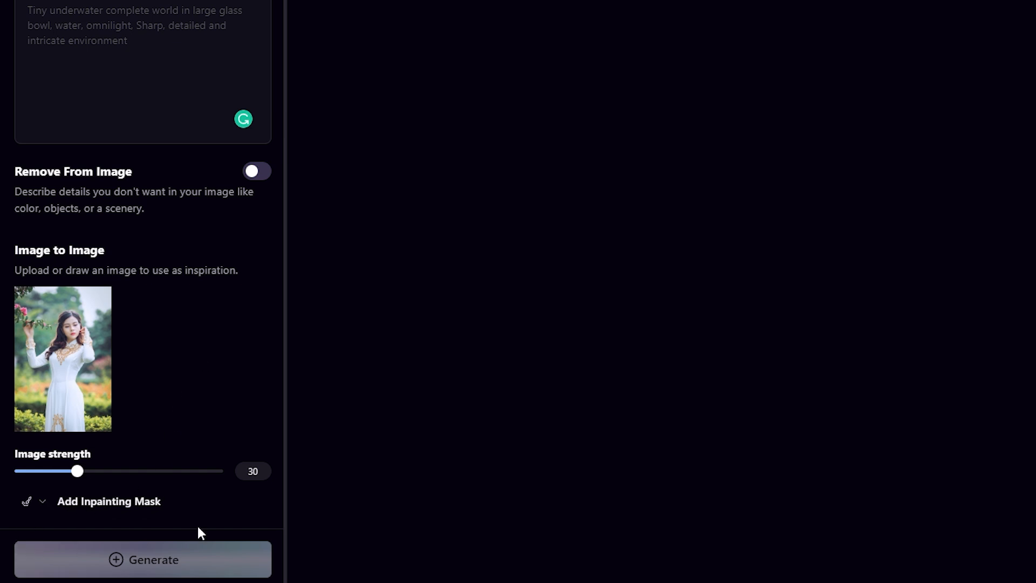
left_click(42, 503)
left_click(29, 526)
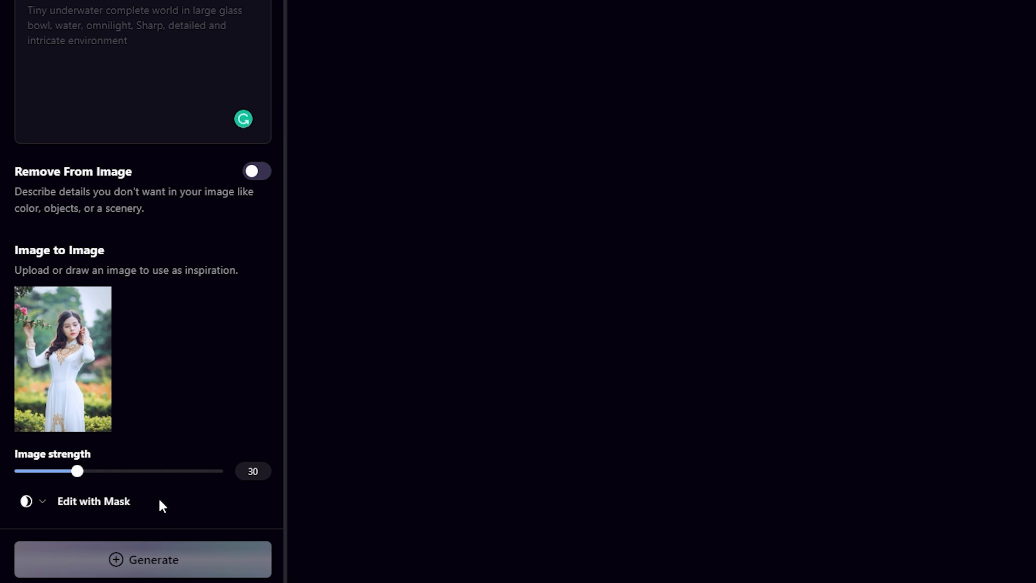
Edit the photo of the woman in white using Edit with Mask, generating with the instruction "make it look like painting".
left_click(120, 503)
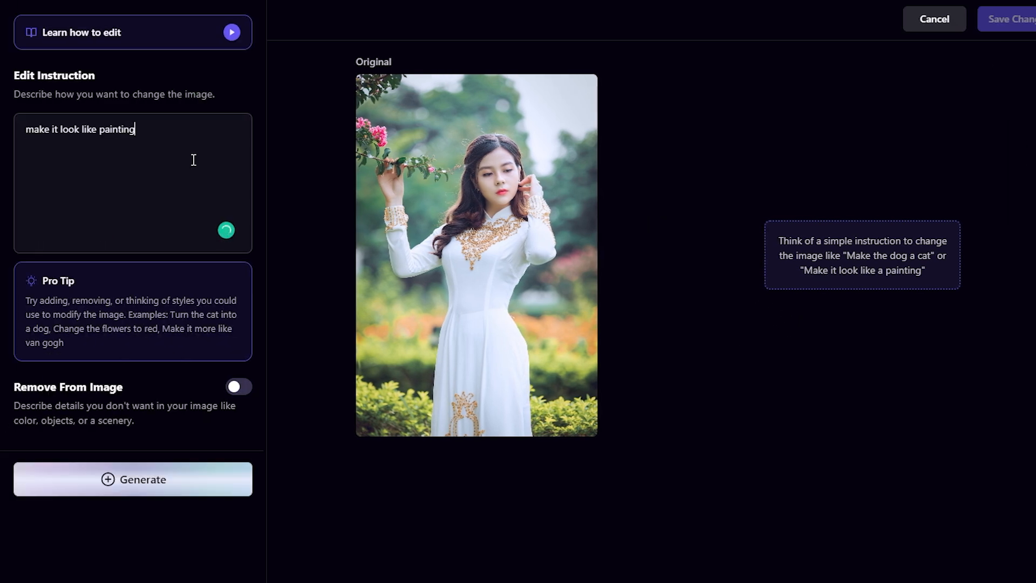
left_click(143, 492)
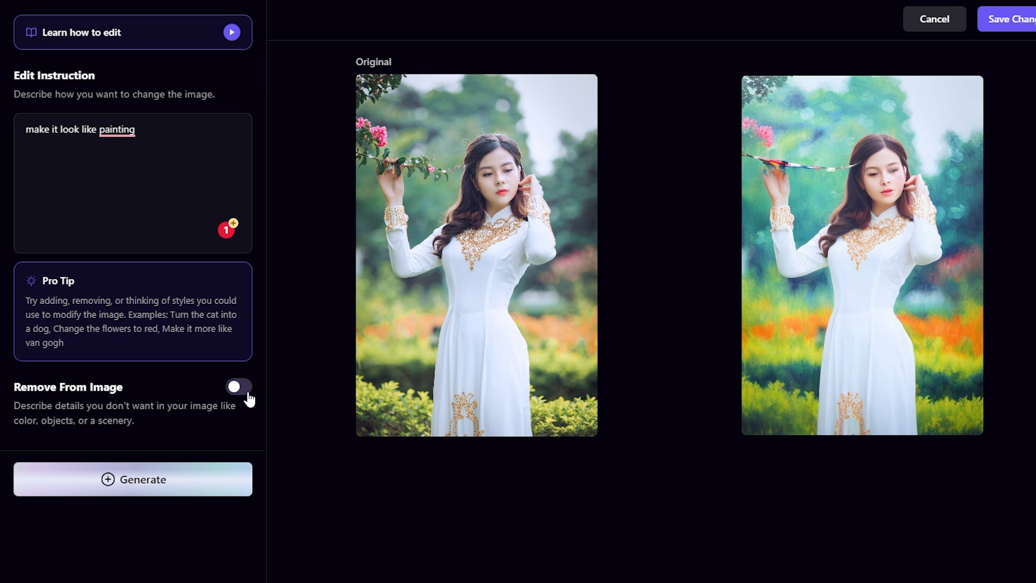
Exclude "blurry, deformed, ugly", extend the instruction to "make it look like painting, highly detailed", and regenerate the edit.
left_click(245, 390)
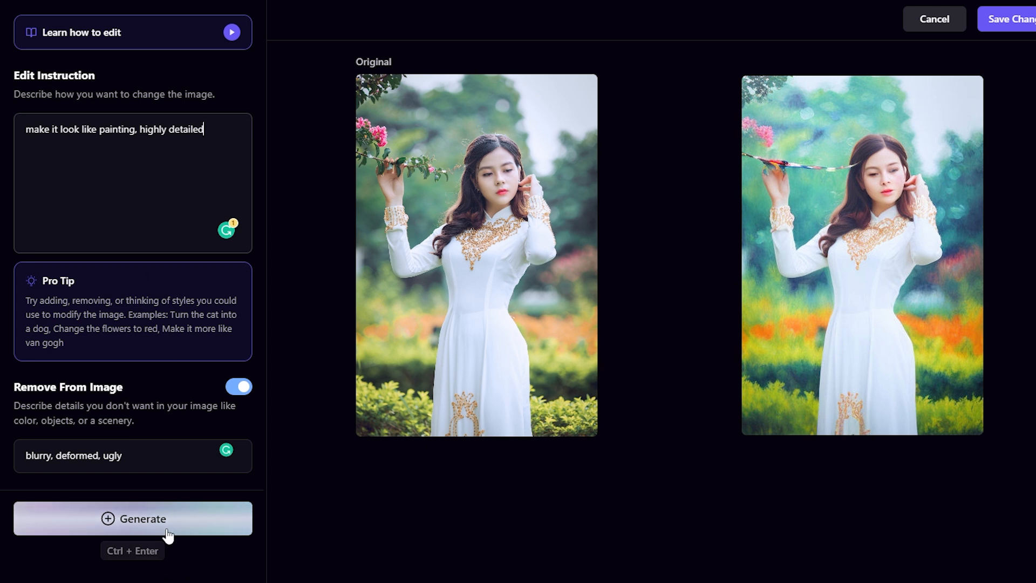
left_click(219, 526)
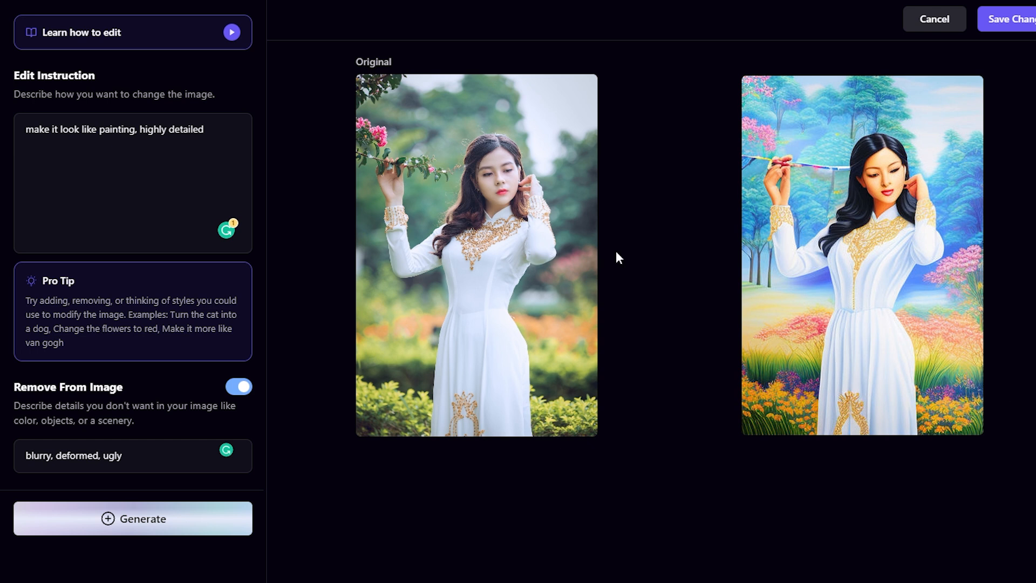
Mask the woman's hair on the original photo with a size 15 brush and generate with the instruction "make hair blonde".
mouse_move(534, 195)
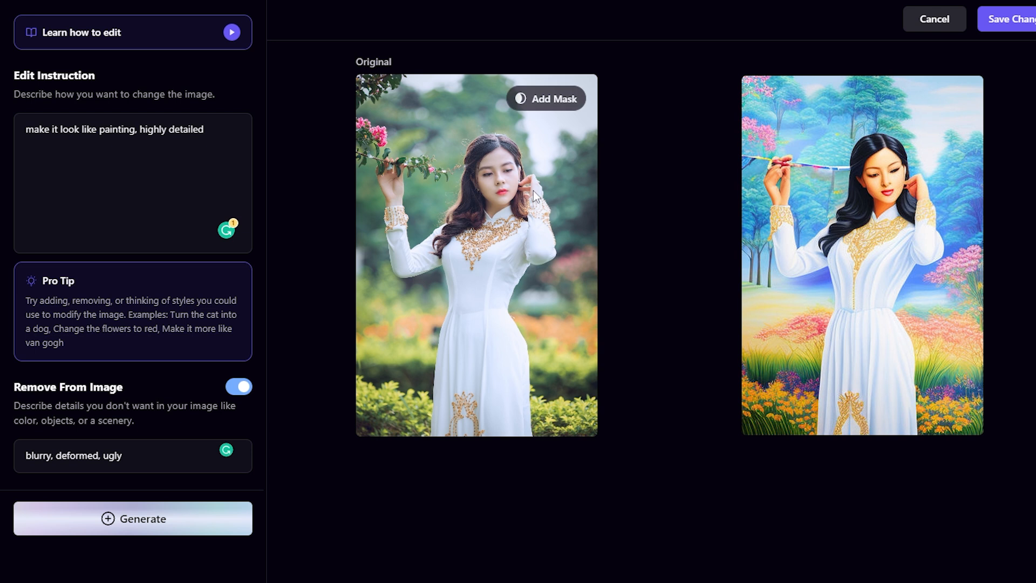
left_click(546, 103)
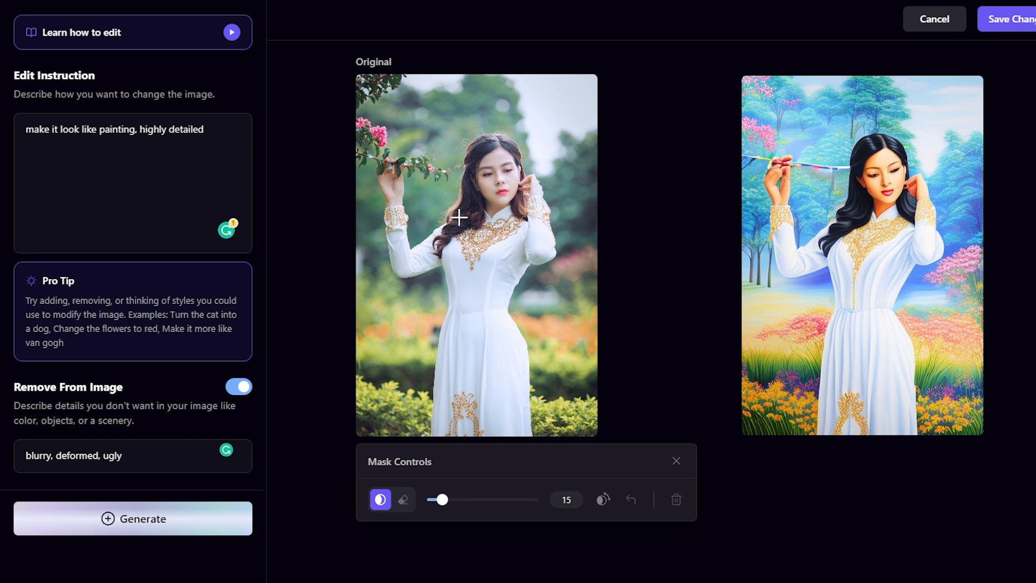
mouse_move(438, 254)
left_mouse_down()
mouse_move(440, 240)
mouse_move(473, 217)
mouse_move(479, 156)
mouse_move(526, 215)
left_mouse_up()
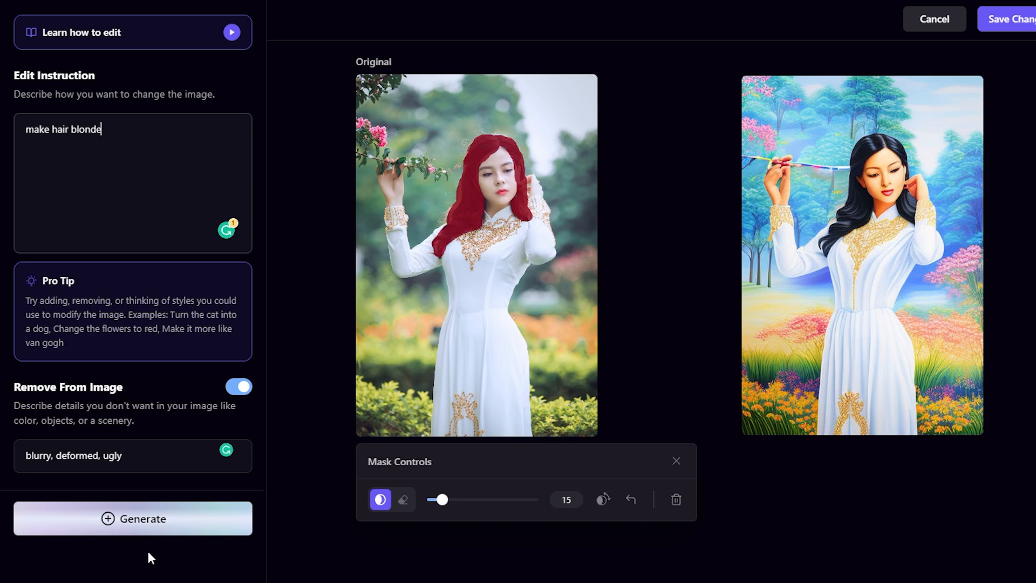
left_click(156, 526)
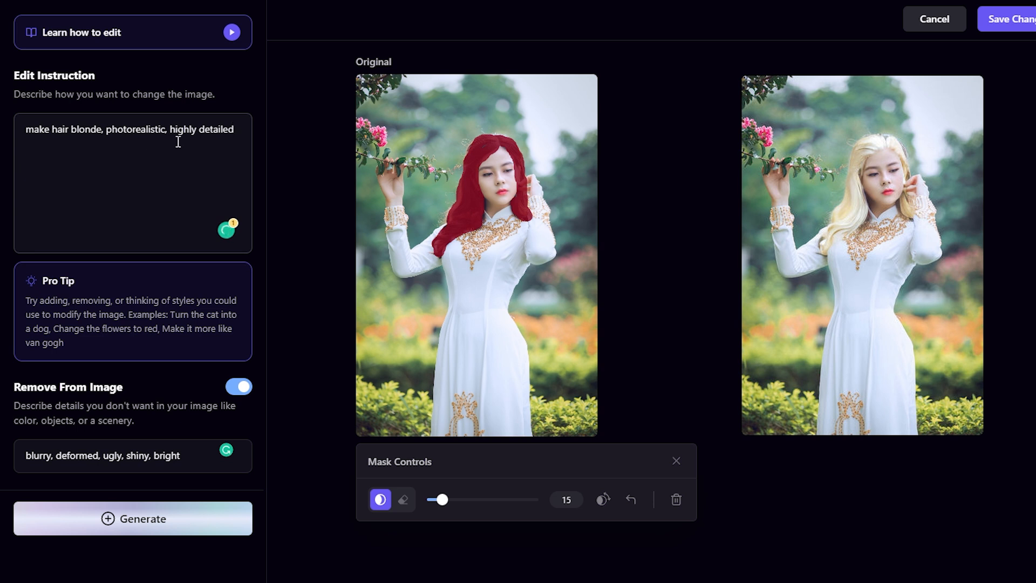
Regenerate with "make hair blonde, photorealistic, highly detailed", excluding "blurry, deformed, ugly, shiny, bright", and inspect the enlarged result.
left_click(137, 523)
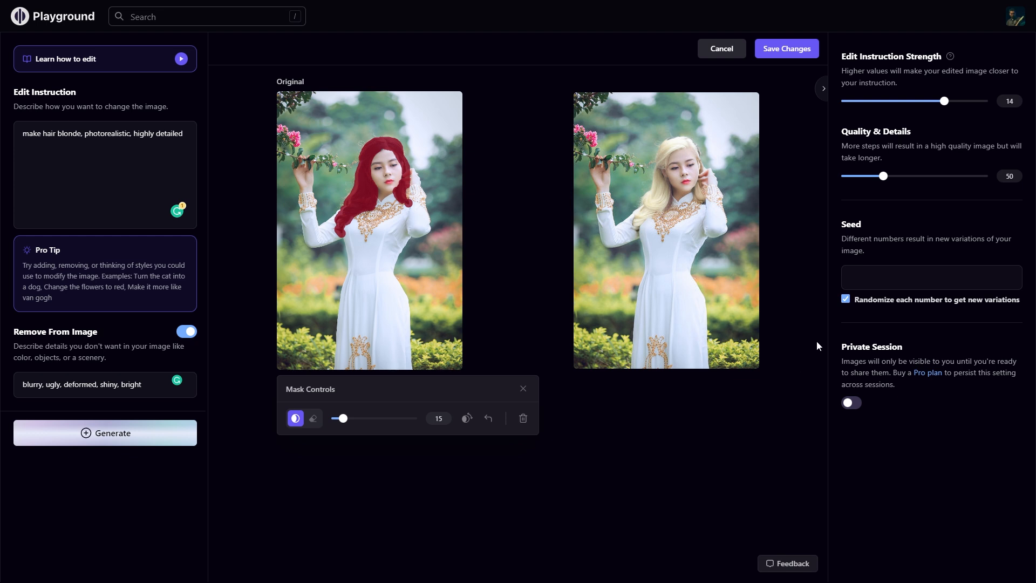
left_click(743, 111)
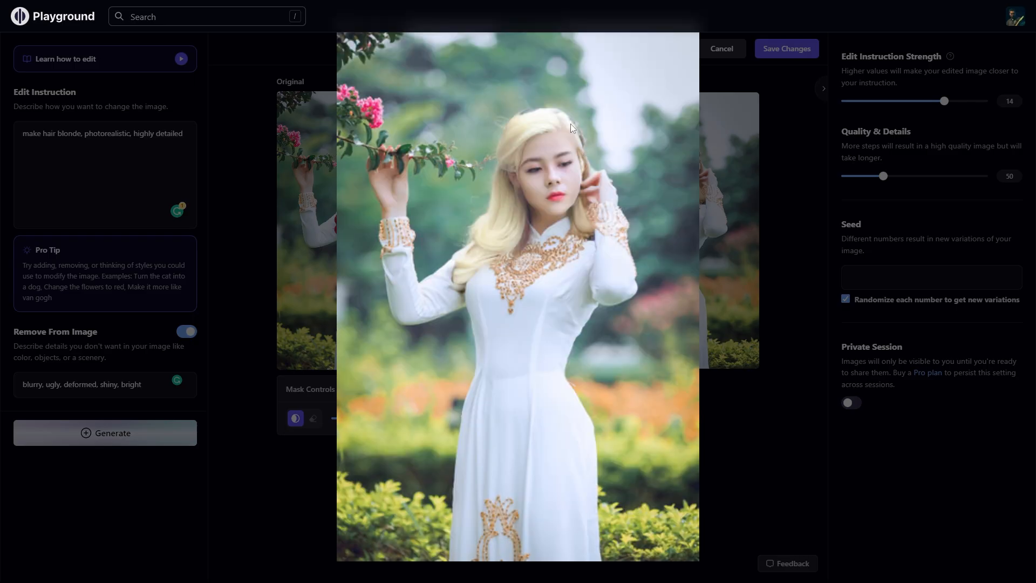
left_click(638, 176)
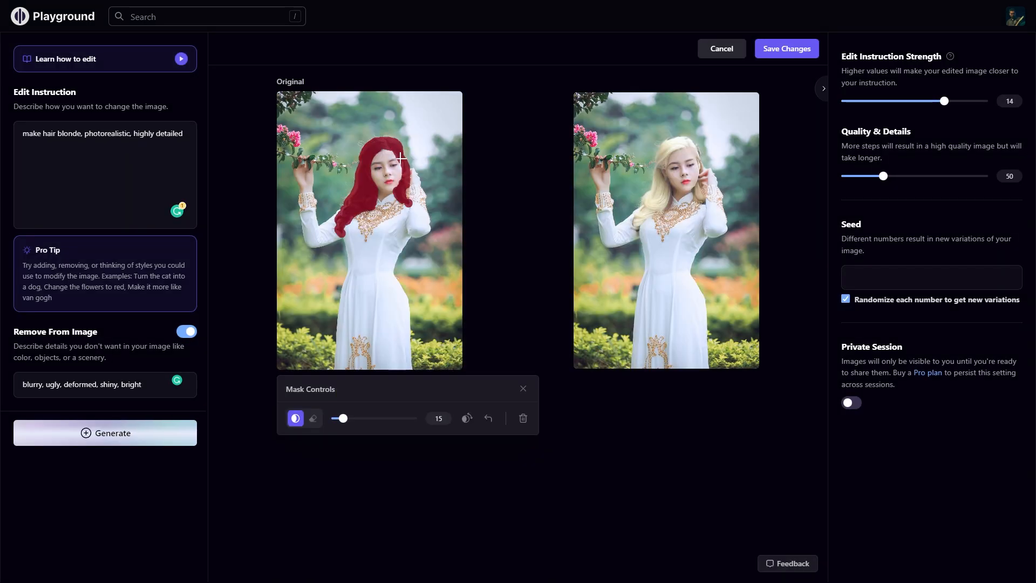
Touch up the hair mask along its edges and regenerate the blonde-hair edit.
left_click(313, 418)
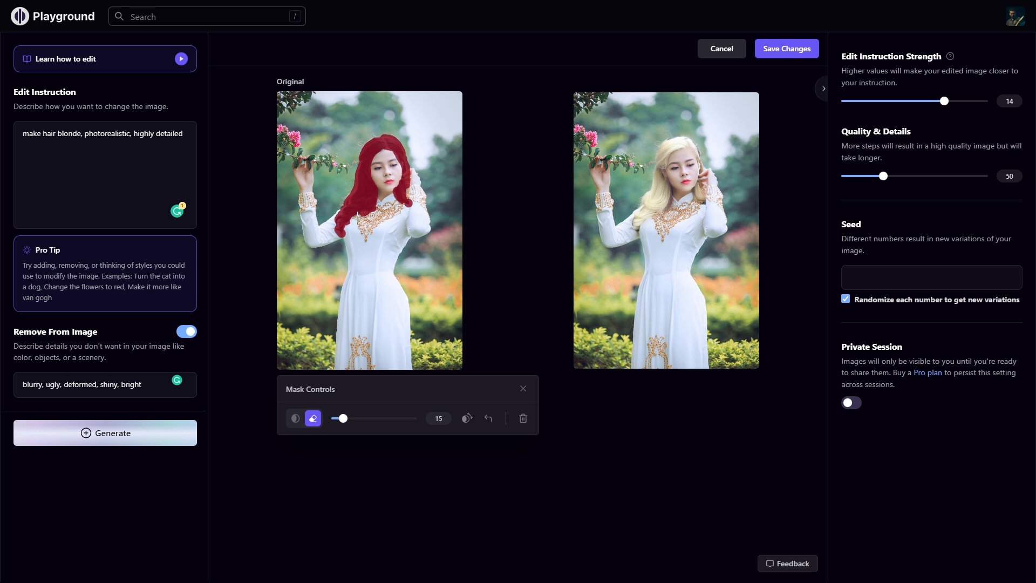
left_click(295, 418)
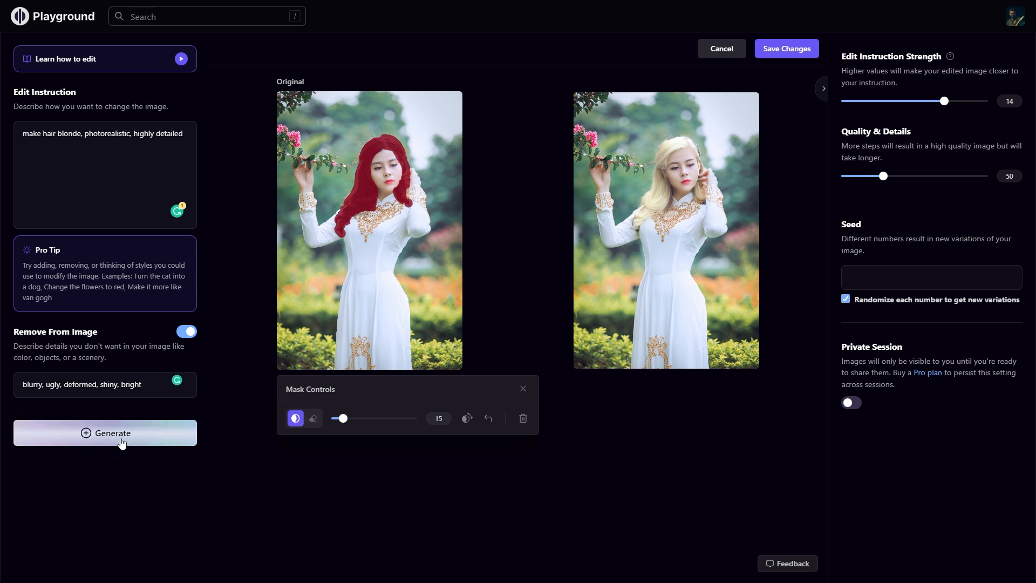
left_click(167, 433)
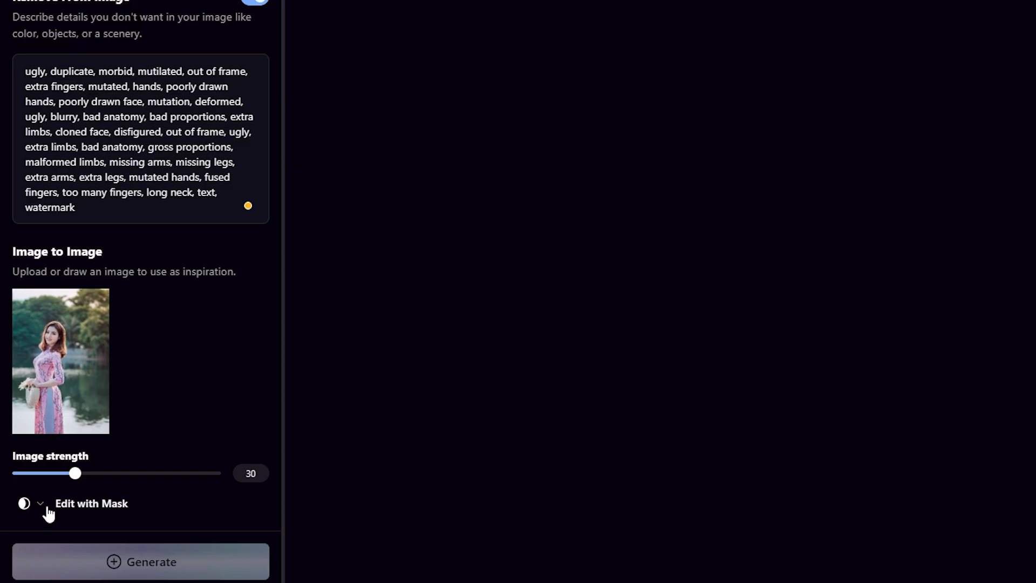
Switch the masking mode for the photo of the woman in pink to Add Inpainting Mask and set image strength to 90.
left_click(40, 505)
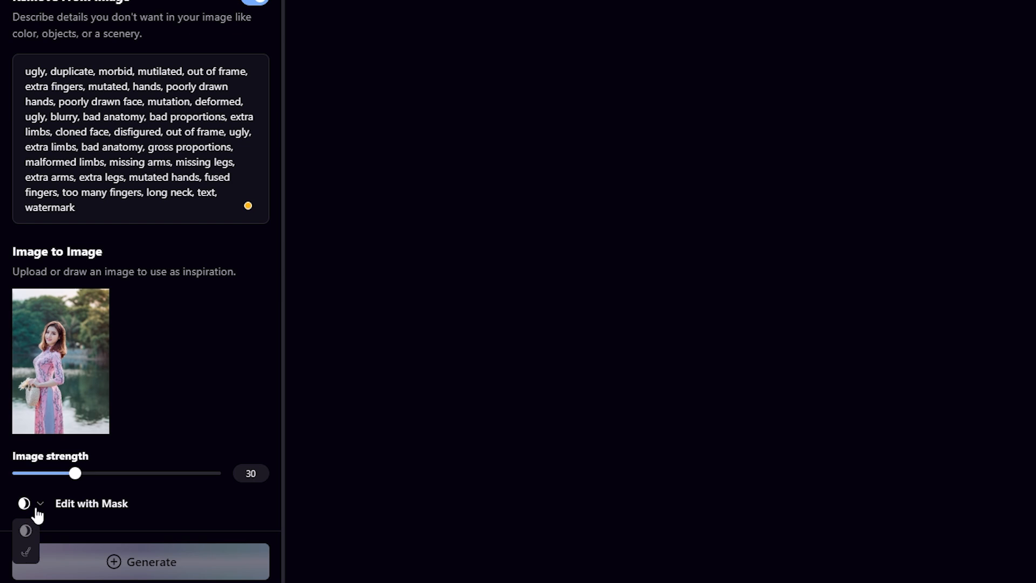
left_click(25, 554)
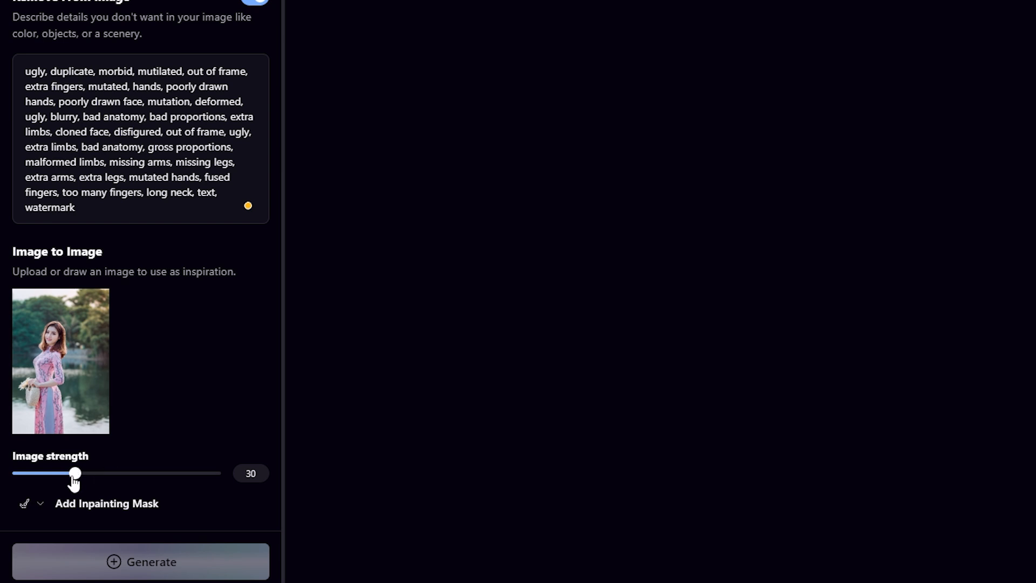
left_click_drag(75, 475, 201, 482)
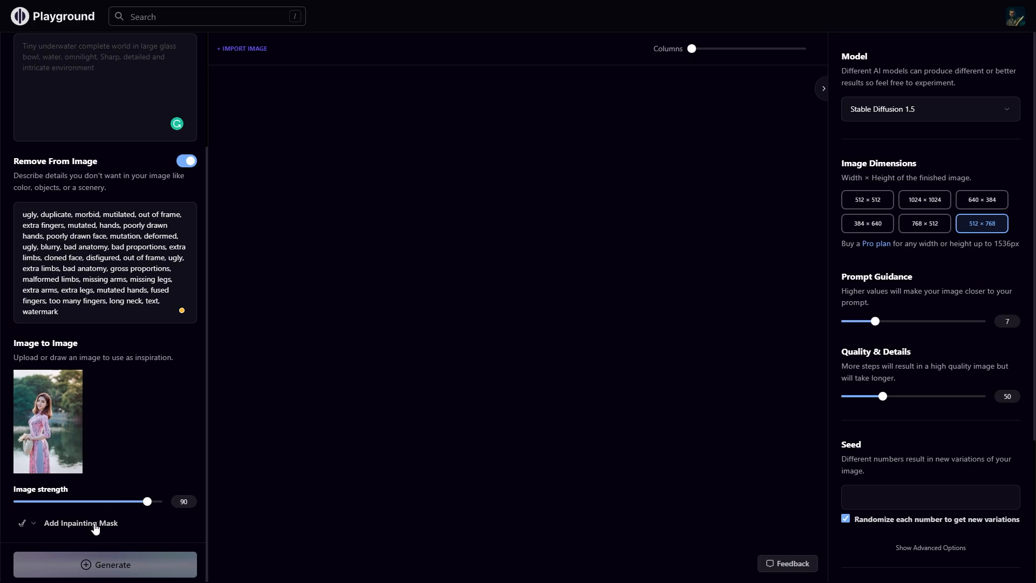
Paint a tall, person-sized inpainting mask over the lake background to the right of the woman with a size 42 brush.
left_click(95, 527)
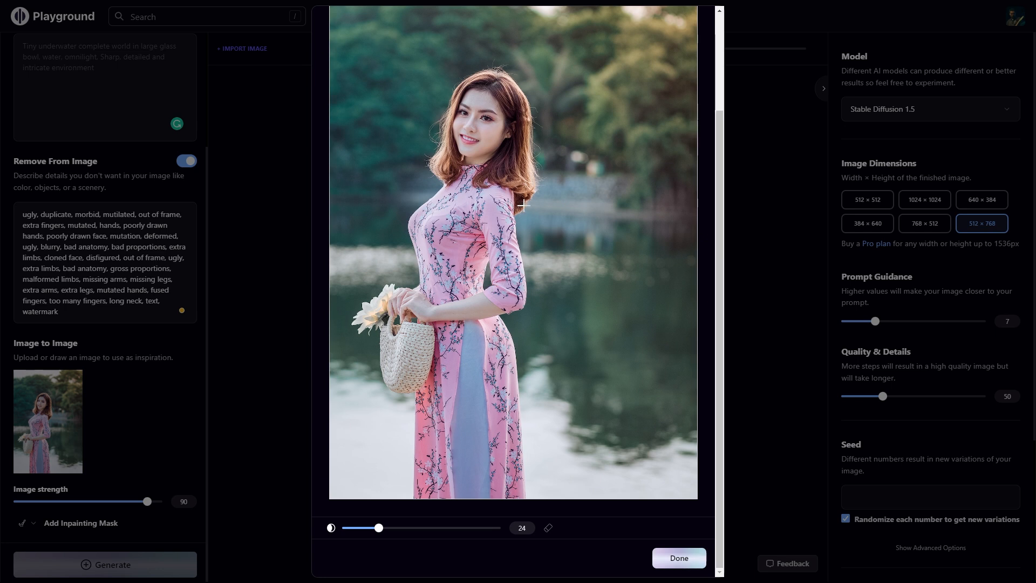
scroll(526, 203, "up", 1)
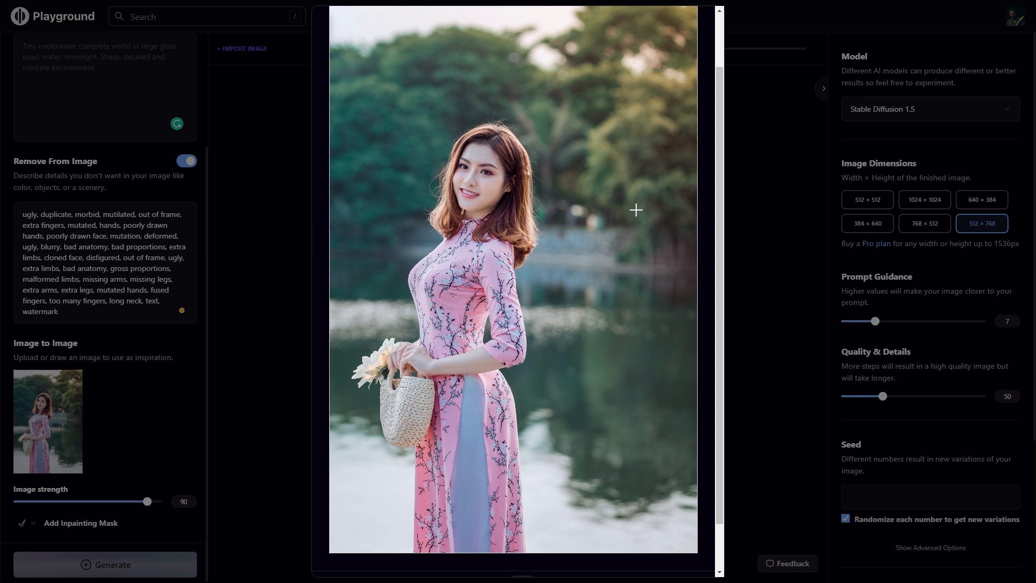
scroll(635, 210, "down", 1)
left_click_drag(380, 531, 408, 532)
scroll(562, 145, "up", 1)
mouse_move(561, 147)
left_mouse_down()
mouse_move(602, 138)
mouse_move(588, 149)
mouse_move(594, 175)
mouse_move(618, 141)
mouse_move(607, 203)
mouse_move(560, 197)
mouse_move(622, 201)
mouse_move(605, 189)
mouse_move(637, 225)
mouse_move(626, 239)
mouse_move(632, 440)
mouse_move(667, 285)
mouse_move(652, 149)
mouse_move(582, 166)
mouse_move(583, 237)
mouse_move(568, 168)
mouse_move(589, 288)
mouse_move(660, 336)
mouse_move(630, 364)
mouse_move(590, 272)
mouse_move(555, 324)
mouse_move(559, 242)
mouse_move(654, 176)
left_mouse_up()
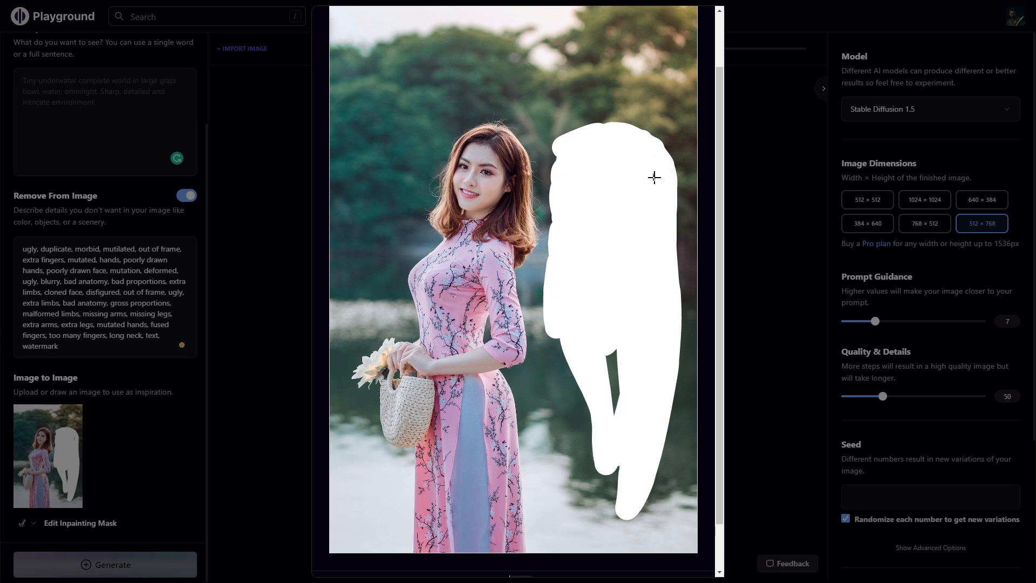
scroll(611, 372, "down", 1)
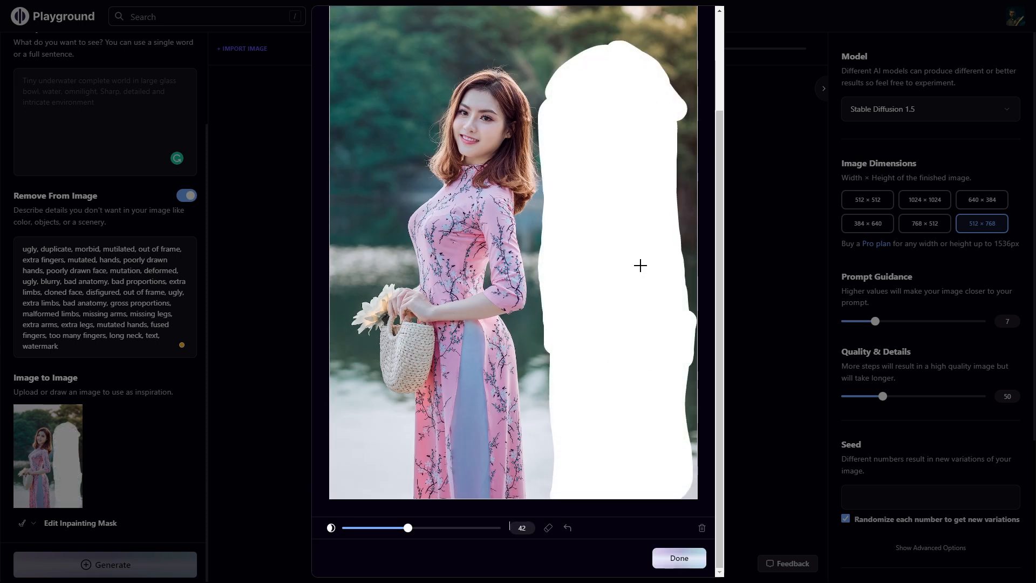
Apply the inpainting mask, generate with the prompt "a woman and a man standing", and inspect the enlarged result.
left_click(674, 558)
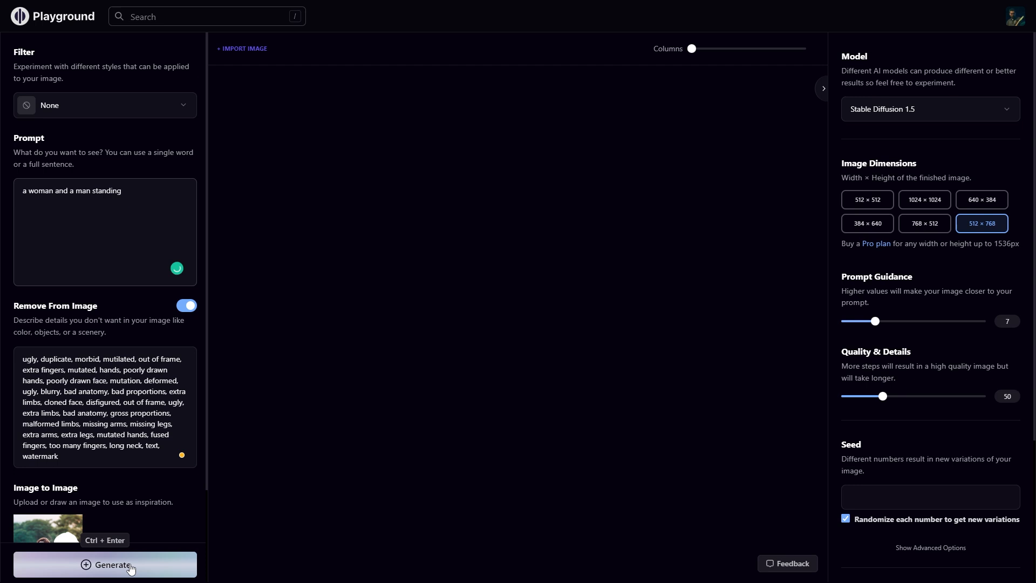
left_click(130, 565)
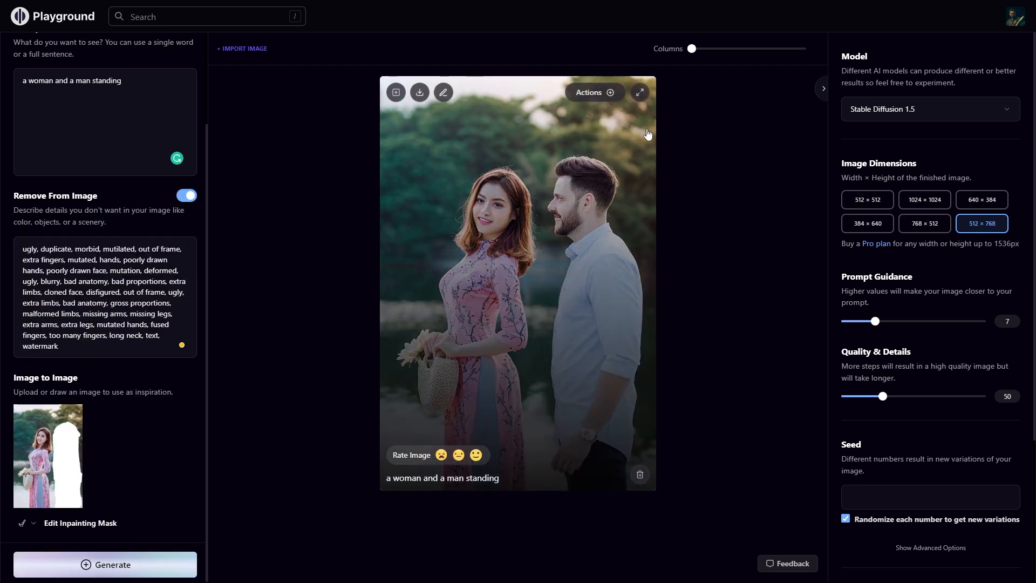
left_click(640, 92)
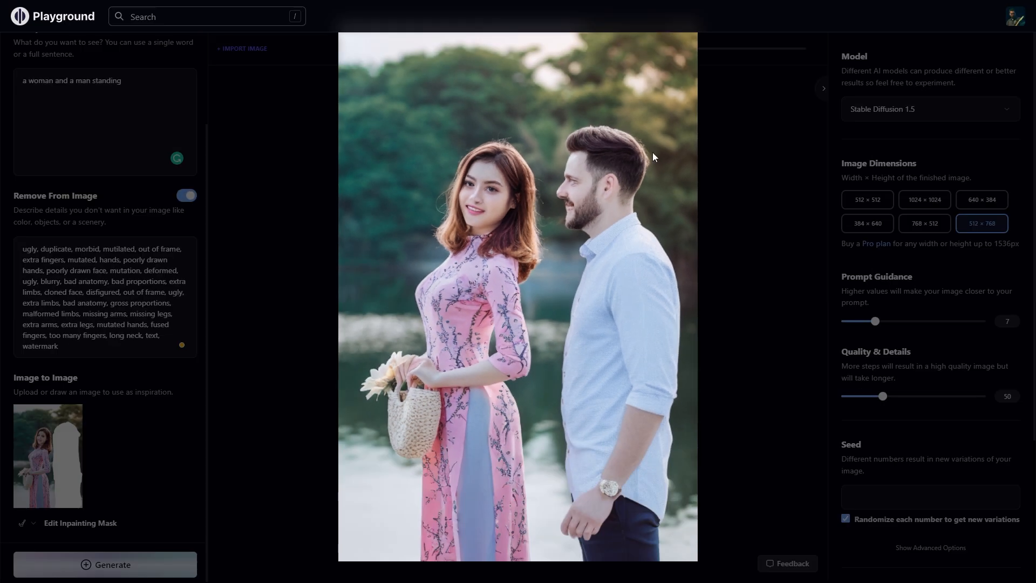
left_click(755, 233)
Run face restoration on the generated image of the woman and man.
left_click(608, 94)
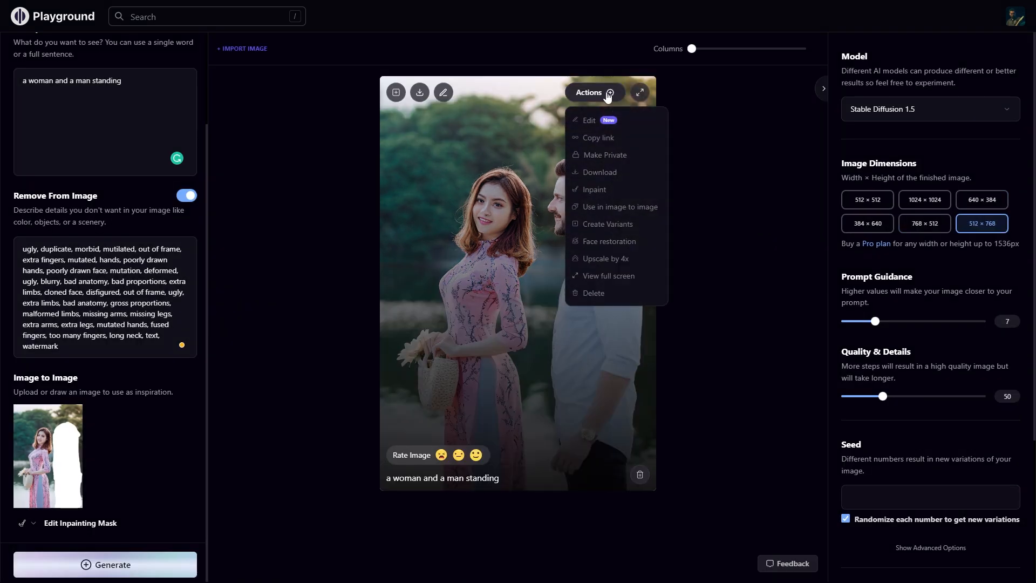
left_click(607, 241)
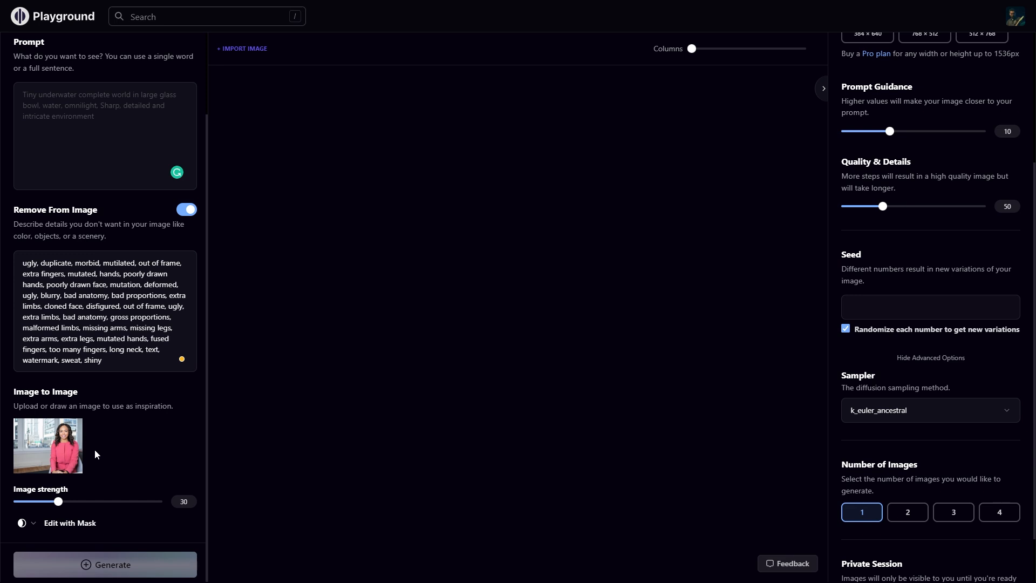
Set image strength to 85 for the photo of the woman in the pink jacket and open it for inpainting masking.
left_click_drag(58, 501, 140, 503)
left_click(33, 523)
left_click(22, 559)
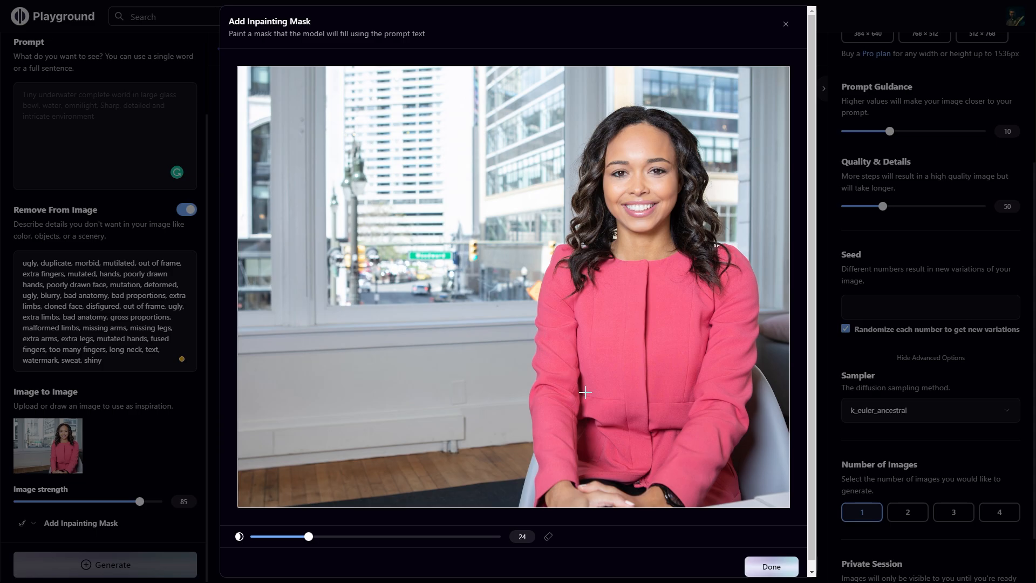
Paint an inpainting mask over the woman's entire pink jacket with a size 45 brush, leaving her face and hands uncovered.
left_click(345, 537)
left_click_drag(345, 537, 353, 537)
mouse_move(561, 251)
left_mouse_down()
mouse_move(544, 370)
mouse_move(559, 477)
mouse_move(594, 289)
mouse_move(707, 291)
left_mouse_up()
left_click(405, 536)
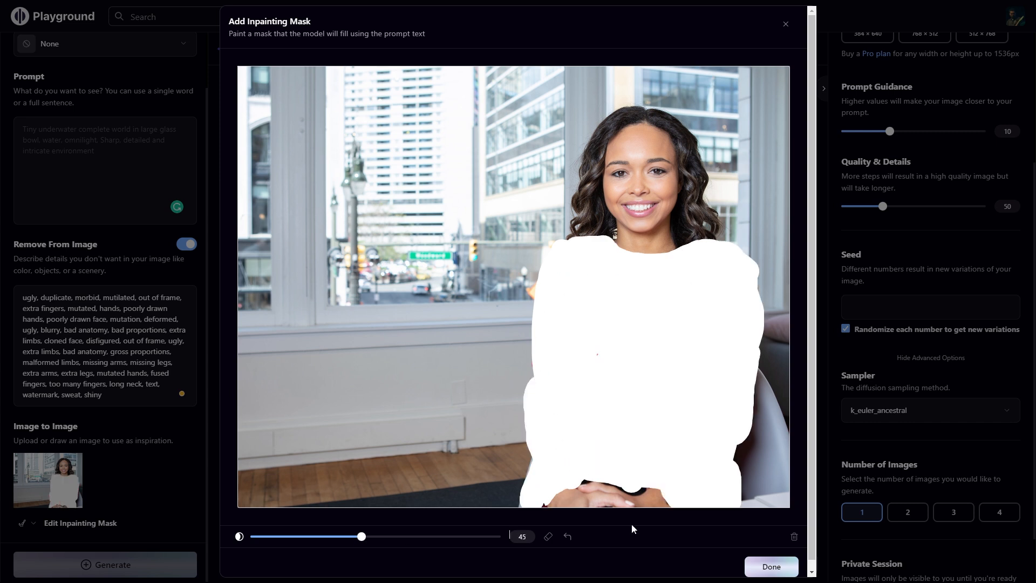
Apply the mask, generate with "a woman wearing shiny armor, highly detailed, intricate design, cinematic, octane render, 8k", and inspect the enlarged result.
left_click(766, 566)
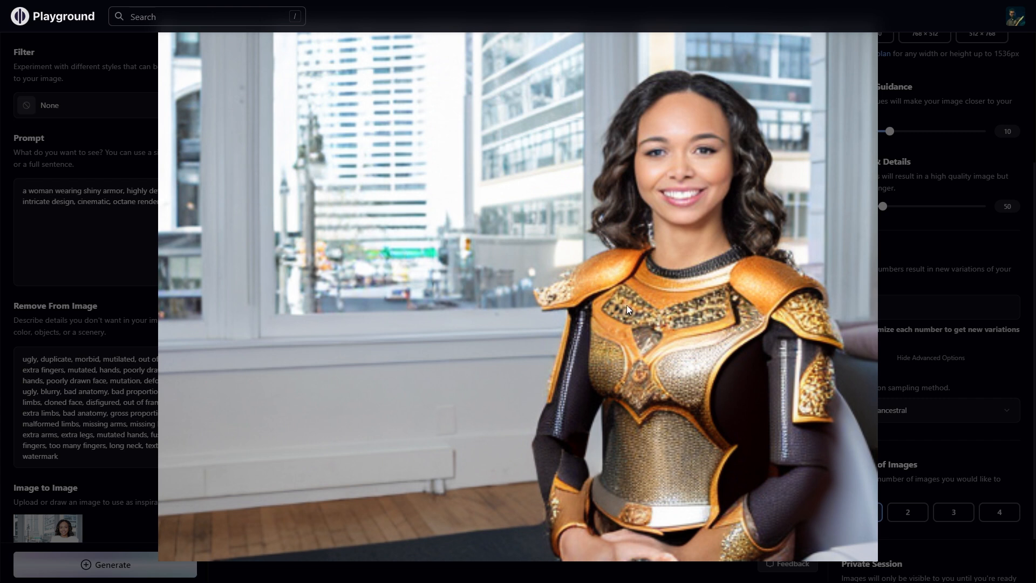
left_click(801, 456)
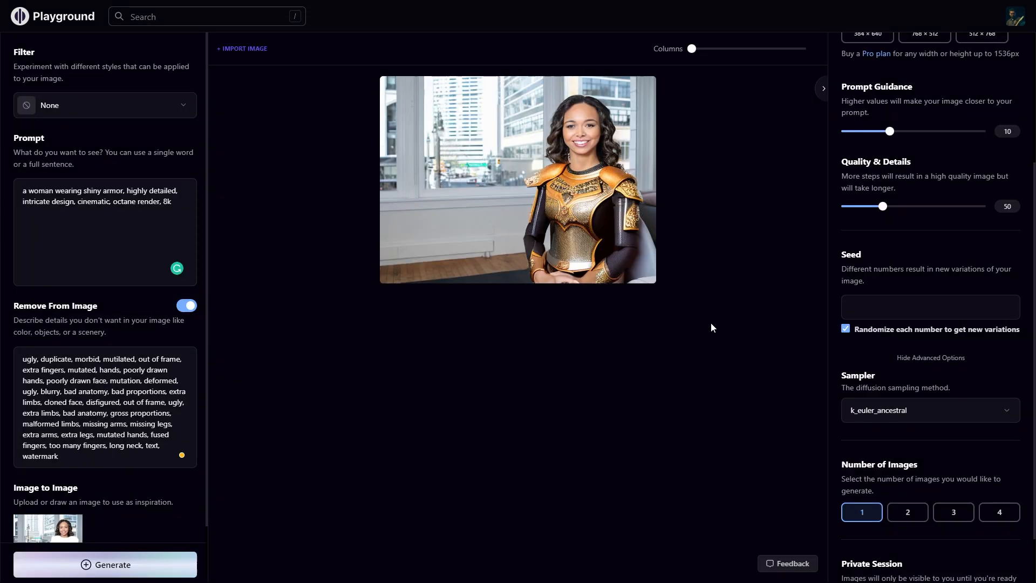
Set prompt guidance to 15 and the sampler to k_euler, regenerate the armor image, and enlarge the new result.
left_click_drag(890, 132, 913, 131)
left_click(911, 414)
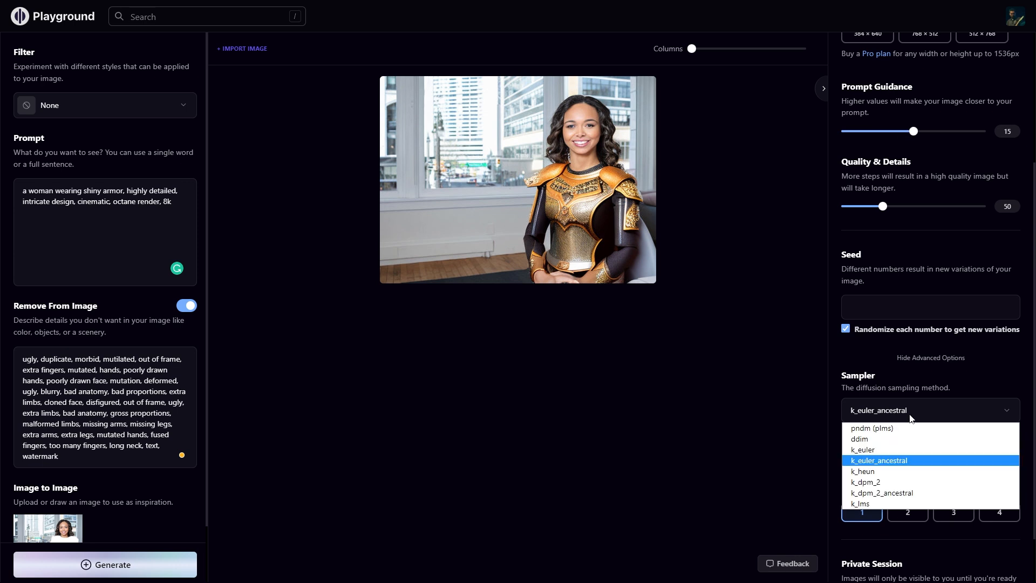
left_click(893, 453)
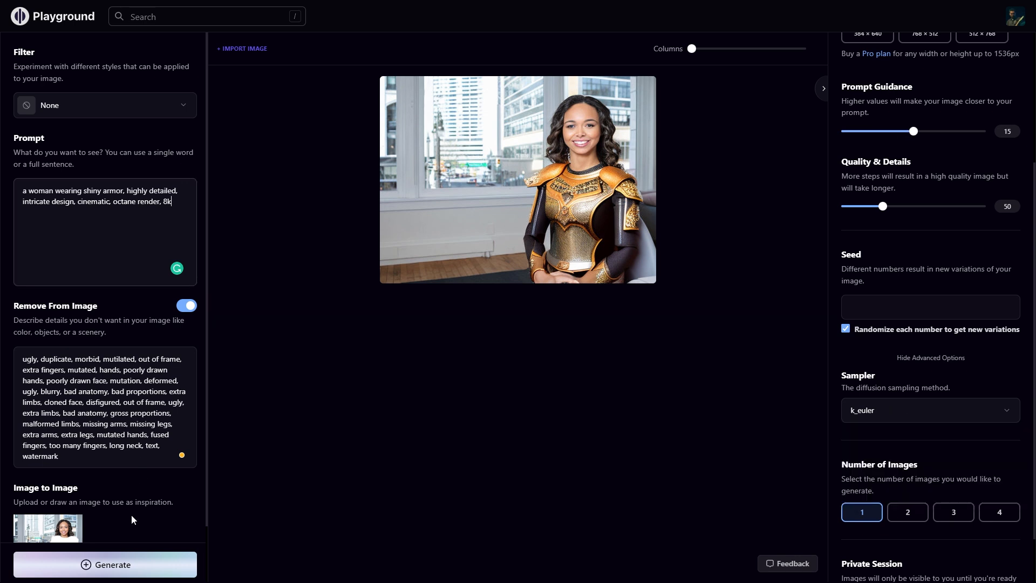
left_click(132, 545)
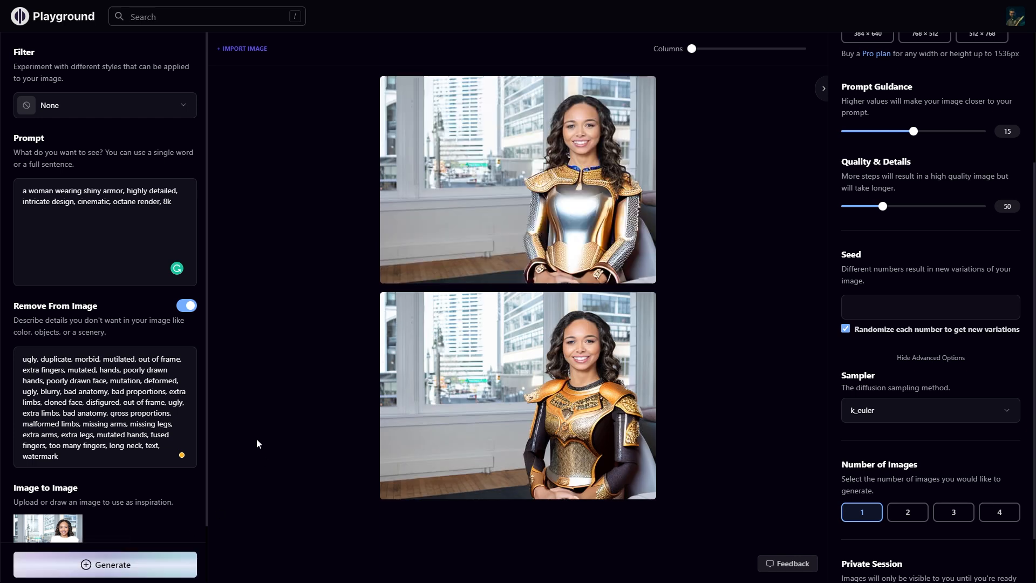
left_click(641, 95)
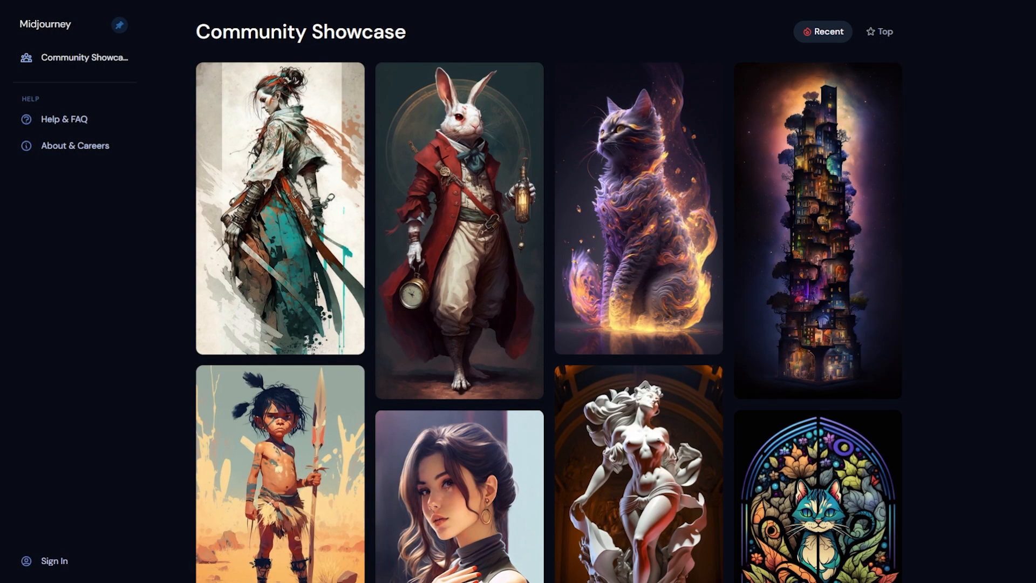
Browse the recent artwork in Midjourney's Community Showcase.
scroll(548, 294, "down", 4)
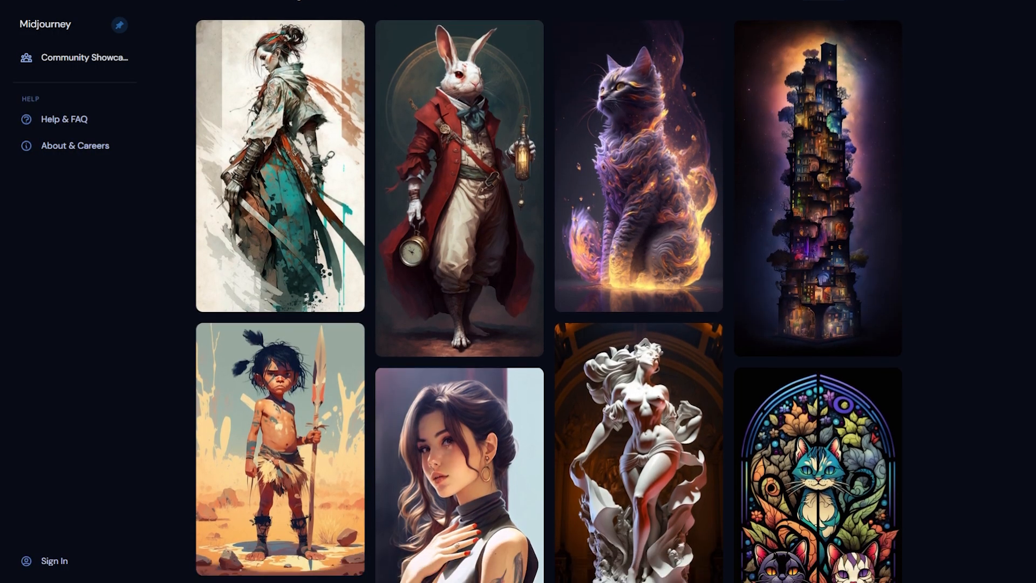
scroll(548, 295, "down", 4)
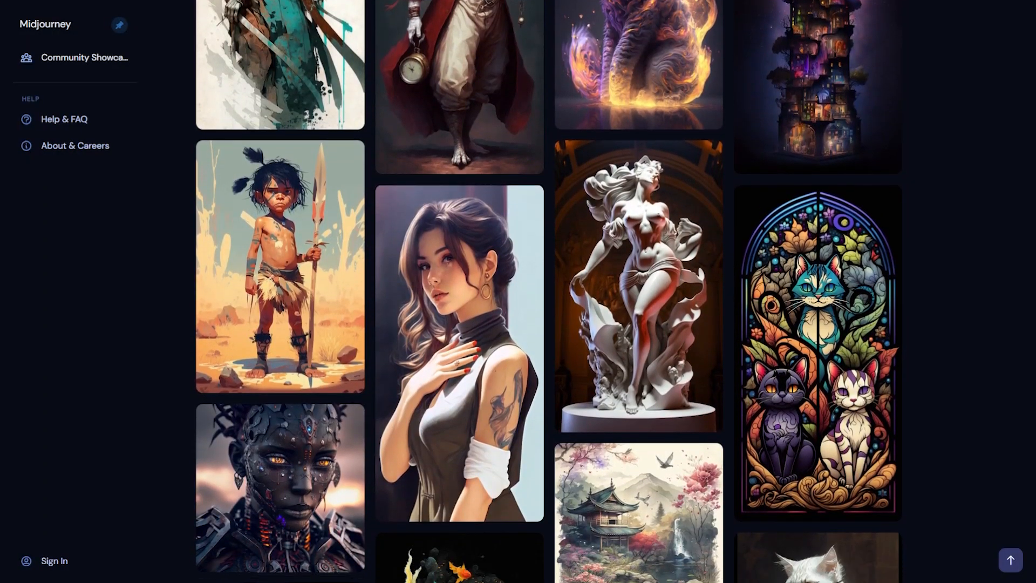
scroll(548, 295, "down", 5)
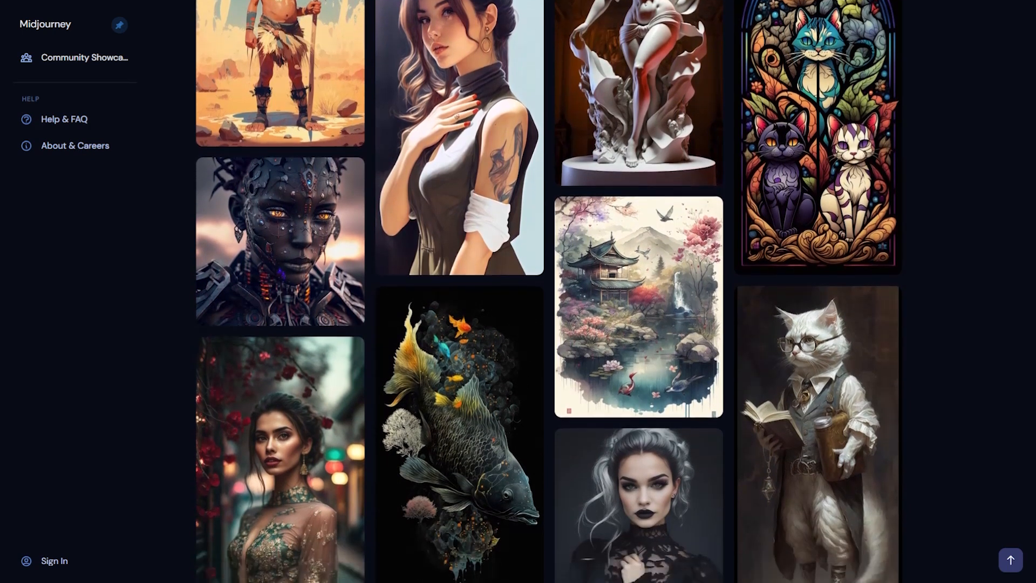
scroll(548, 295, "down", 1)
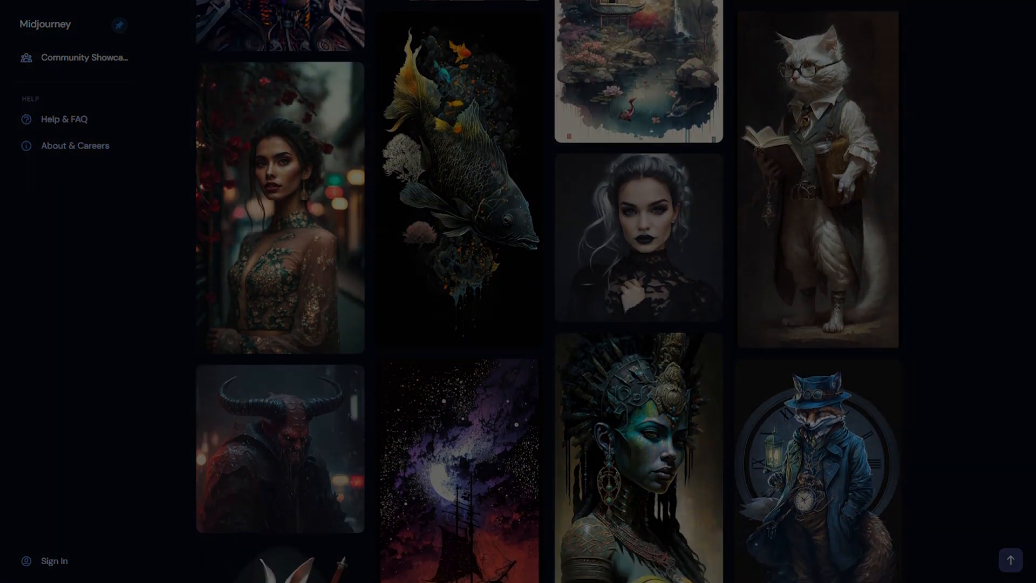